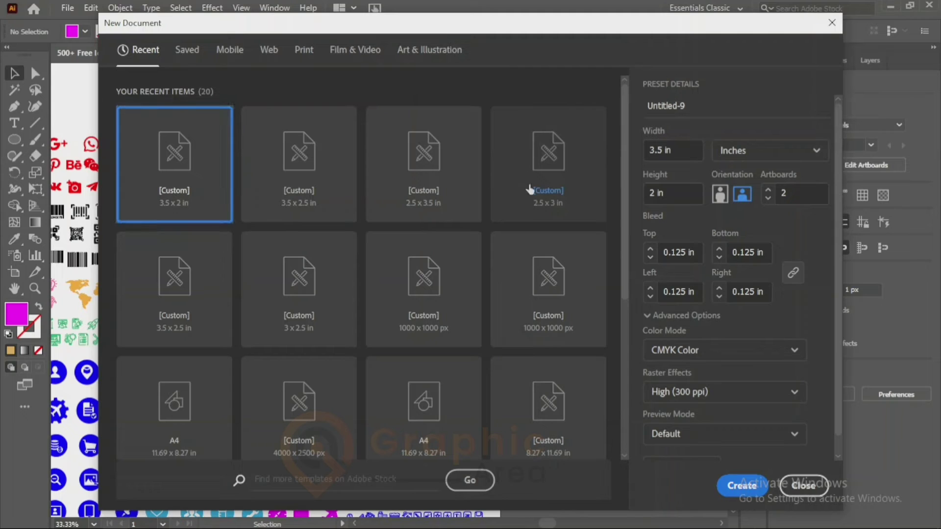
# From a custom preset, create a 3.5 × 2 in document with two artboards, 0.125 in bleed, CMYK.
pyautogui.click(424, 164)
pyautogui.tripleClick(675, 148)
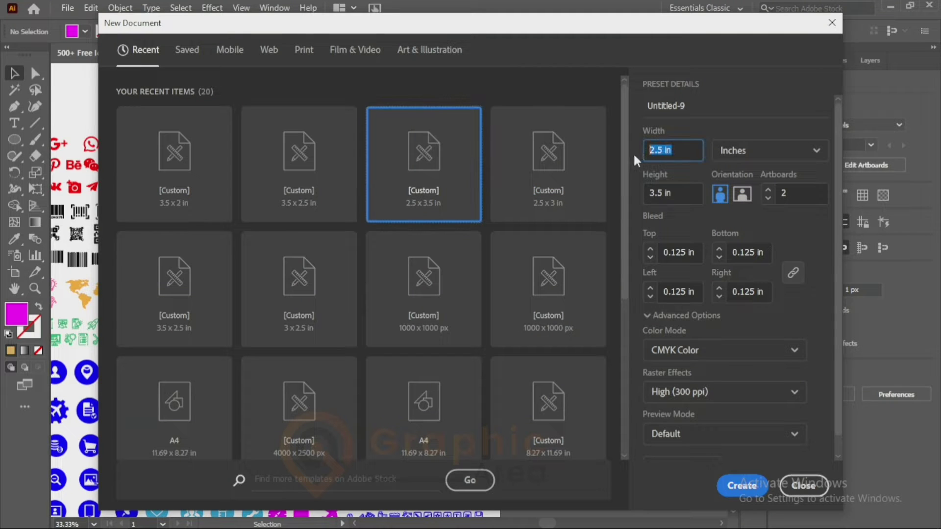
pyautogui.write('3.')
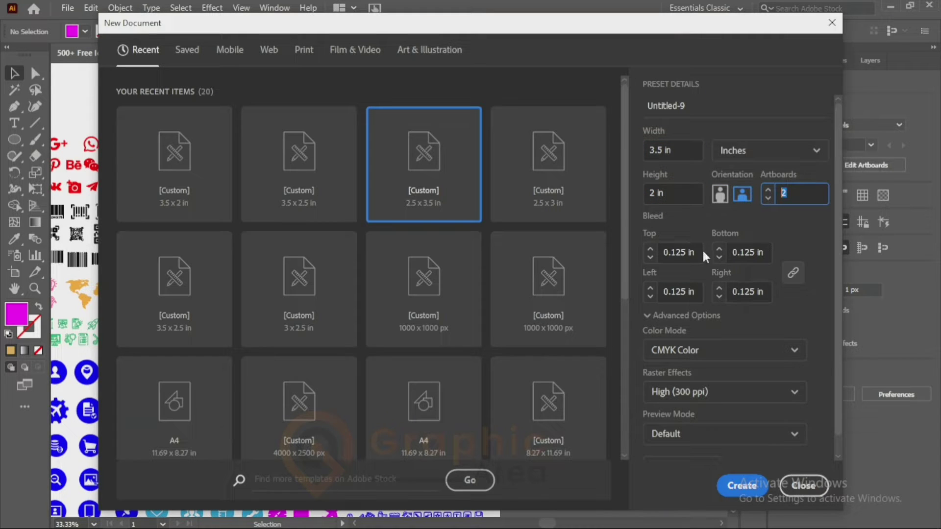
pyautogui.scroll(-1, 719, 347)
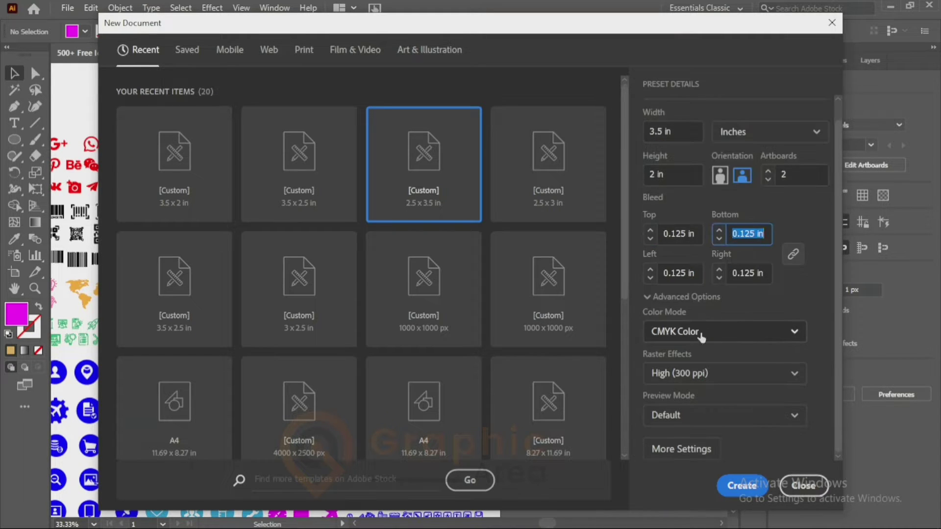
pyautogui.click(701, 332)
pyautogui.click(677, 383)
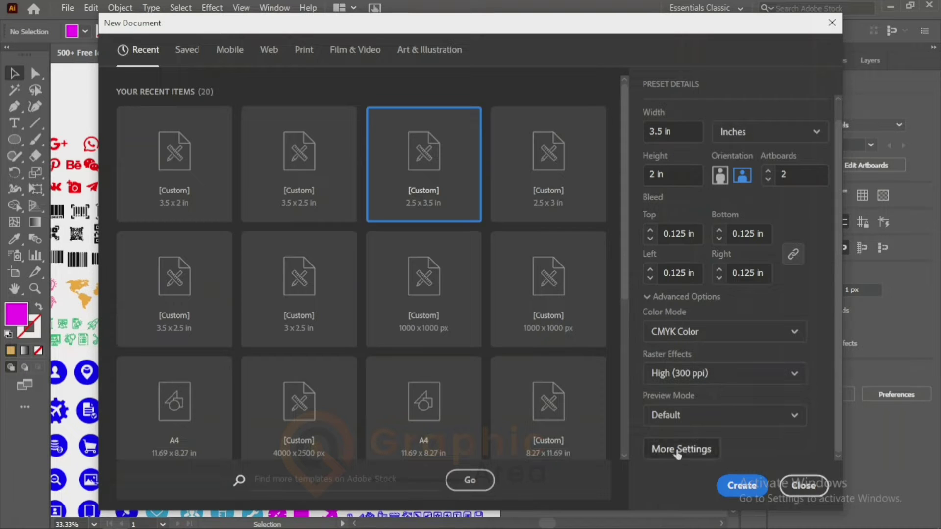
pyautogui.click(728, 495)
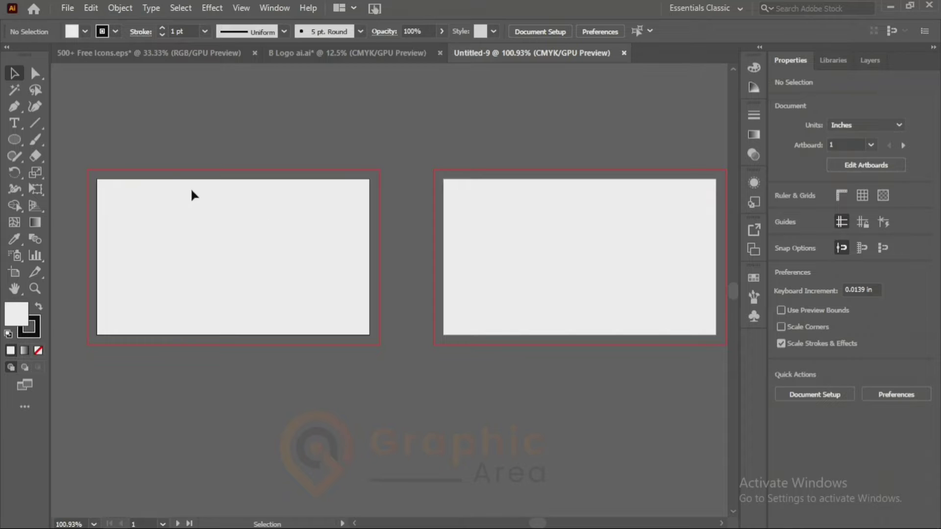
# With no stroke, draw a rectangle covering the first artboard out to its bleed lines.
pyautogui.click(115, 31)
pyautogui.click(22, 60)
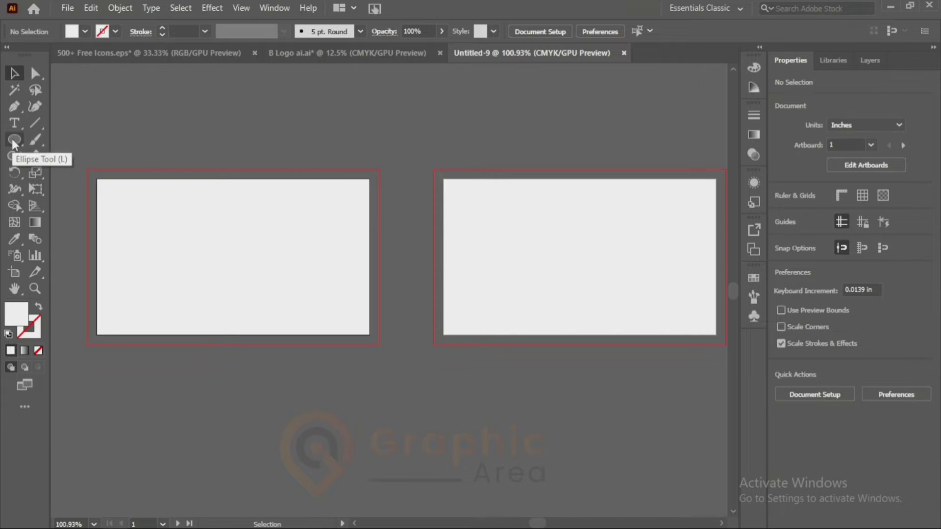
pyautogui.moveTo(12, 139); pyautogui.dragTo(63, 135)
pyautogui.scroll(2, 94, 149)
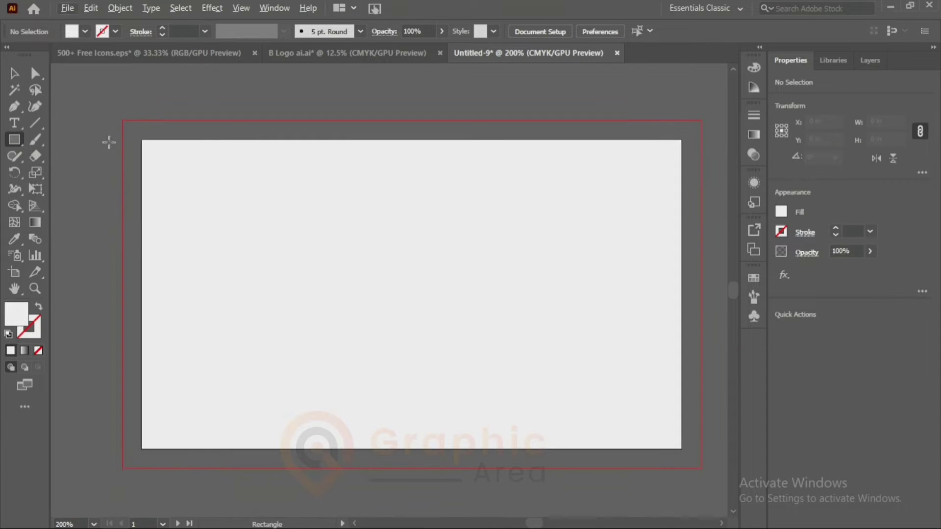
pyautogui.moveTo(135, 142); pyautogui.dragTo(701, 468)
pyautogui.press('v')
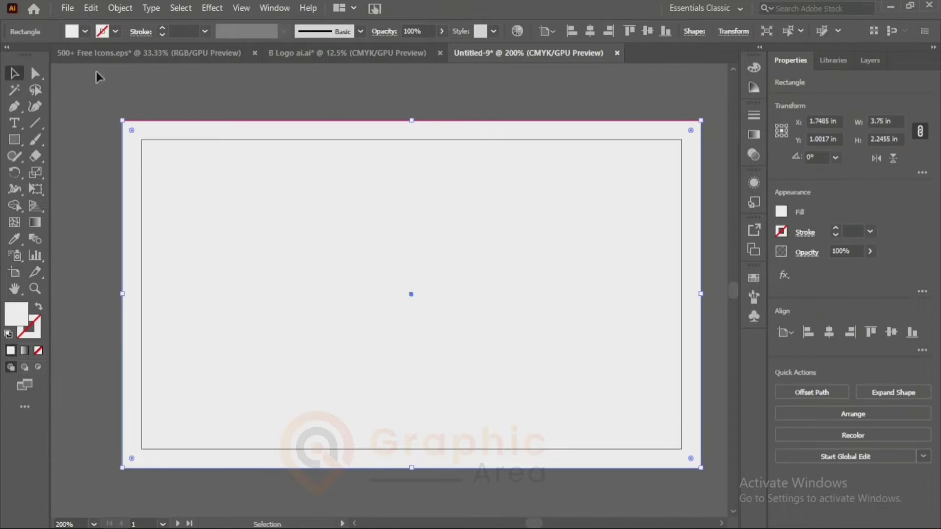
pyautogui.scroll(8, 400, 199)
pyautogui.scroll(3, 399, 199)
pyautogui.moveTo(420, 195); pyautogui.dragTo(420, 192)
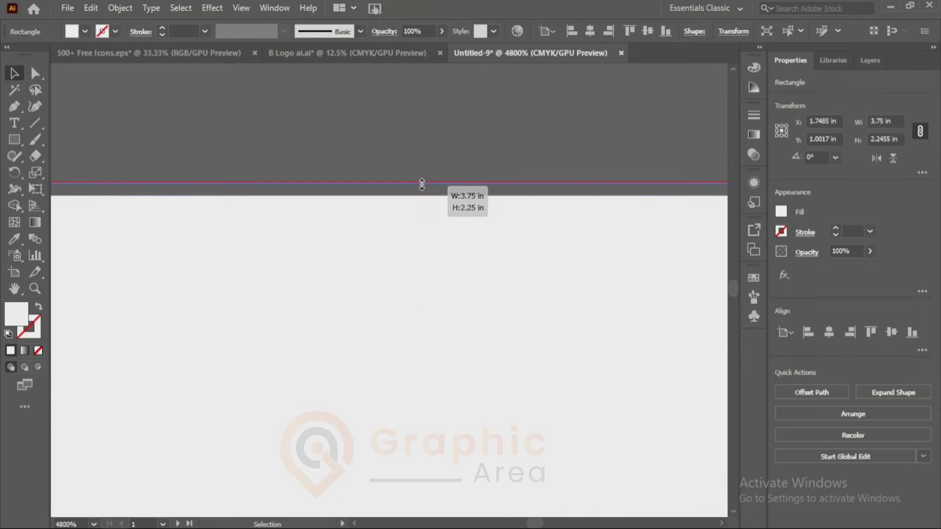
pyautogui.scroll(-7, 420, 192)
pyautogui.click(639, 267)
# Alt-drag a copy of the bleed rectangle onto the second artboard.
pyautogui.scroll(-2, 639, 267)
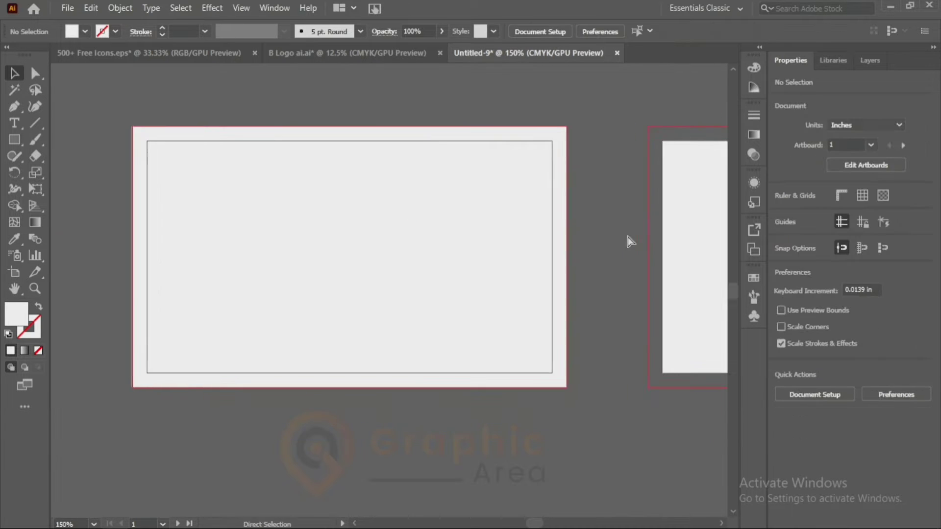
pyautogui.scroll(-2, 551, 234)
pyautogui.hscroll(3, 315, 256)
pyautogui.click(304, 258)
pyautogui.hscroll(2, 296, 261)
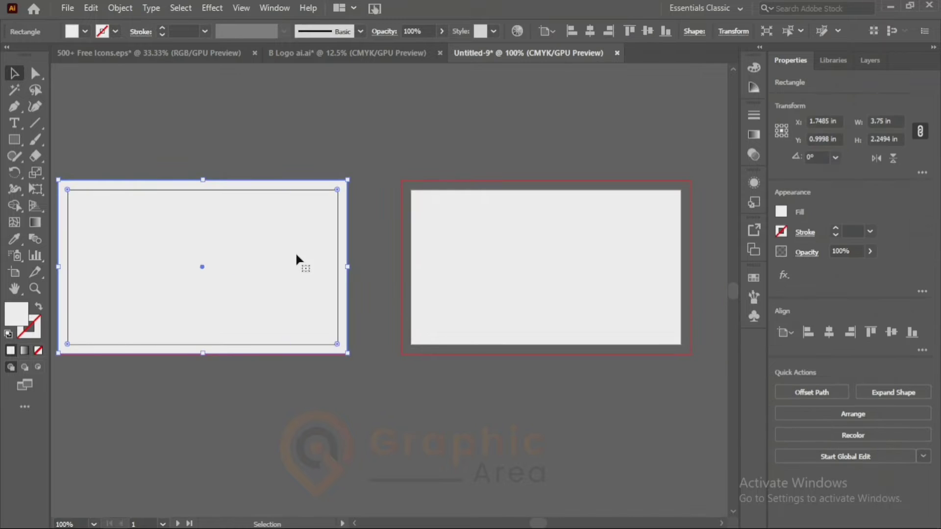
pyautogui.moveTo(224, 256); pyautogui.dragTo(566, 260)
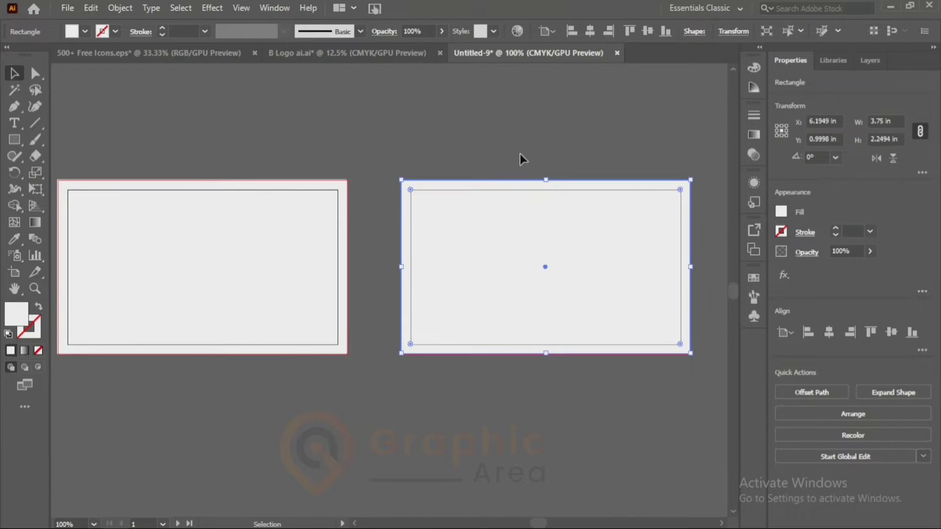
pyautogui.click(522, 157)
pyautogui.scroll(-1, 483, 170)
pyautogui.scroll(1, 403, 165)
pyautogui.hscroll(2, 403, 164)
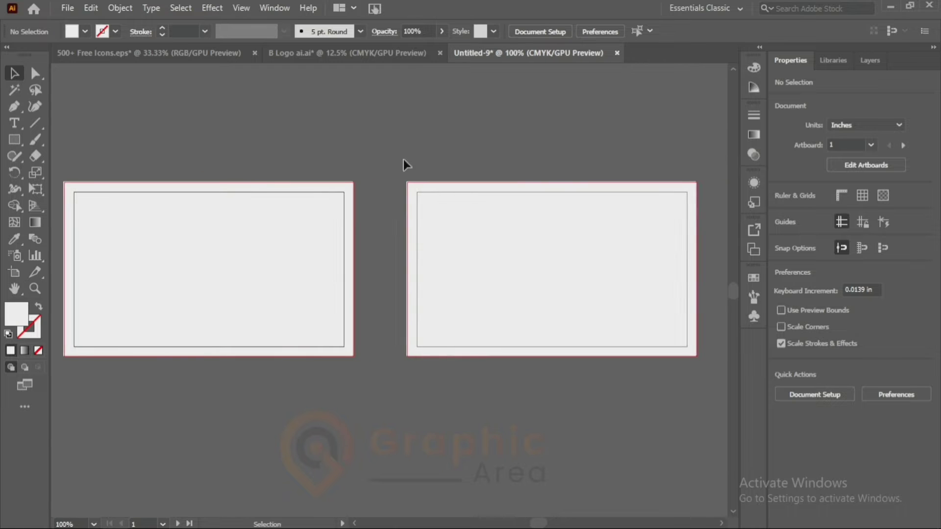
pyautogui.hscroll(-1, 404, 164)
pyautogui.hscroll(-1, 273, 279)
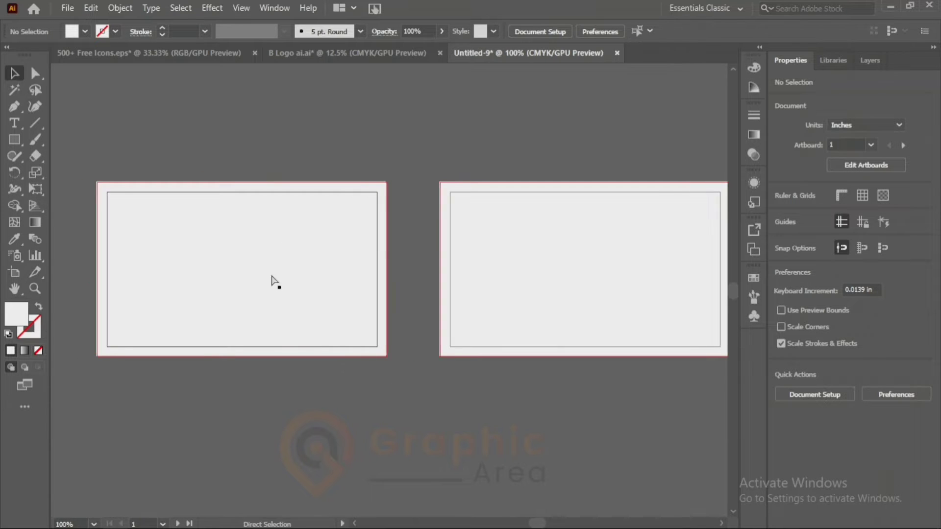
pyautogui.hscroll(-1, 273, 279)
# Bring the swatches, phone, mail and location icons and B logo from 500+ Free Icons, scaled down beside artboard 1.
pyautogui.click(198, 54)
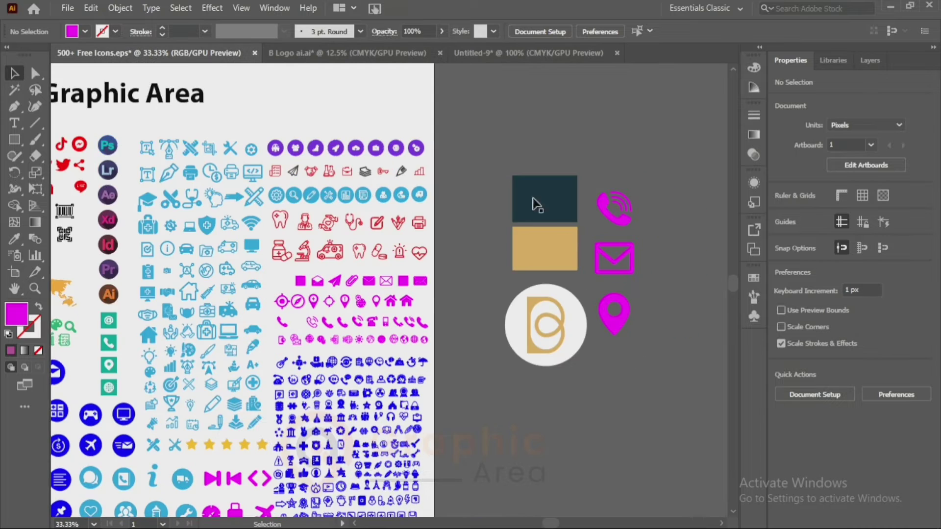
pyautogui.moveTo(654, 395); pyautogui.dragTo(500, 169)
pyautogui.moveTo(544, 201)
pyautogui.mouseDown()
pyautogui.moveTo(543, 122)
pyautogui.moveTo(528, 54)
pyautogui.moveTo(373, 122)
pyautogui.moveTo(423, 139)
pyautogui.mouseUp()
pyautogui.hotkey('ctrl', '-')
pyautogui.hotkey('ctrl', '-')
pyautogui.moveTo(532, 122); pyautogui.dragTo(472, 210)
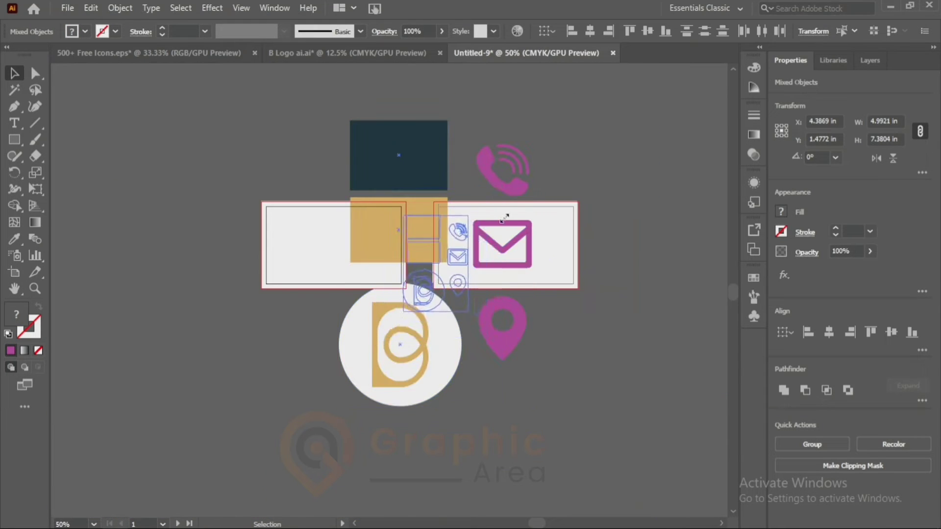
pyautogui.moveTo(416, 245); pyautogui.dragTo(193, 236)
pyautogui.hotkey('ctrl', '1')
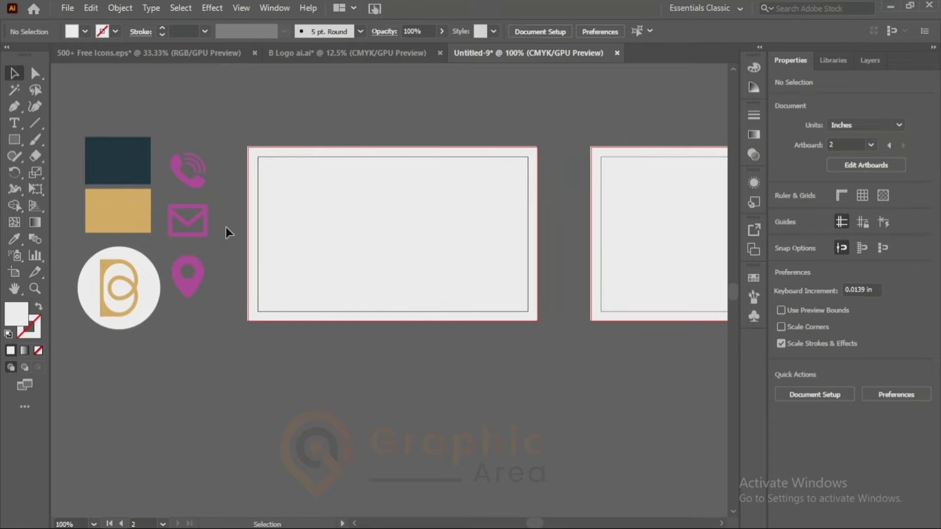
# Fill a circle with the gold swatch and place it over the first card's top-left corner.
pyautogui.click(14, 238)
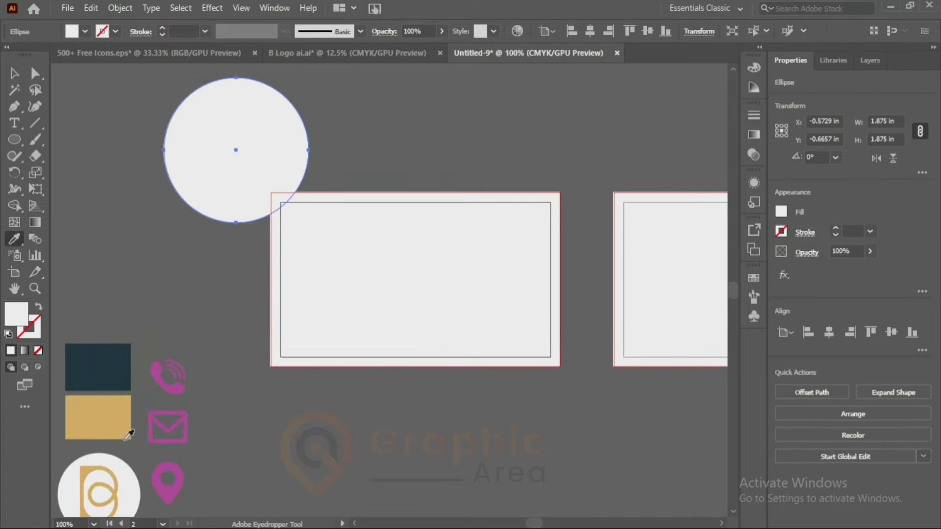
pyautogui.click(128, 434)
pyautogui.click(14, 74)
pyautogui.moveTo(247, 150); pyautogui.dragTo(282, 211)
# Duplicate the gold circle slightly up and left and fill the copy white.
pyautogui.scroll(3, 294, 240)
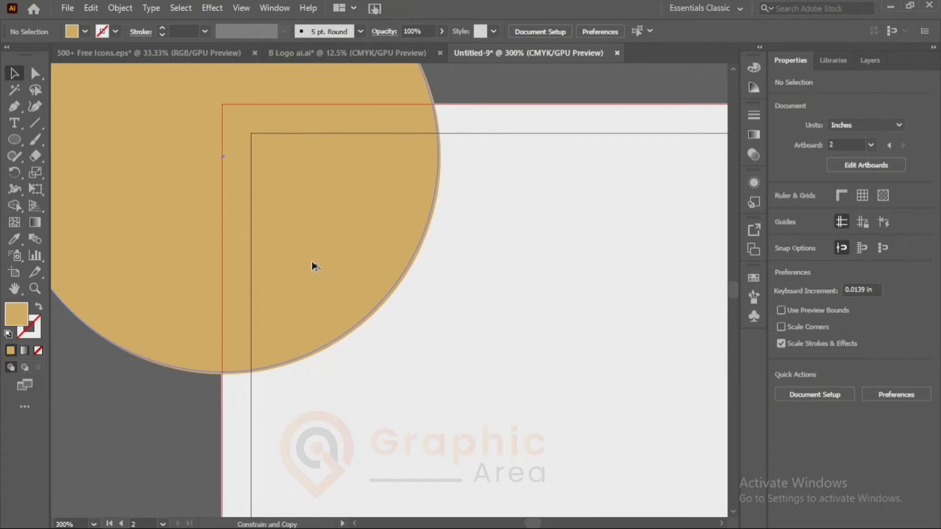
pyautogui.moveTo(312, 265); pyautogui.dragTo(315, 258)
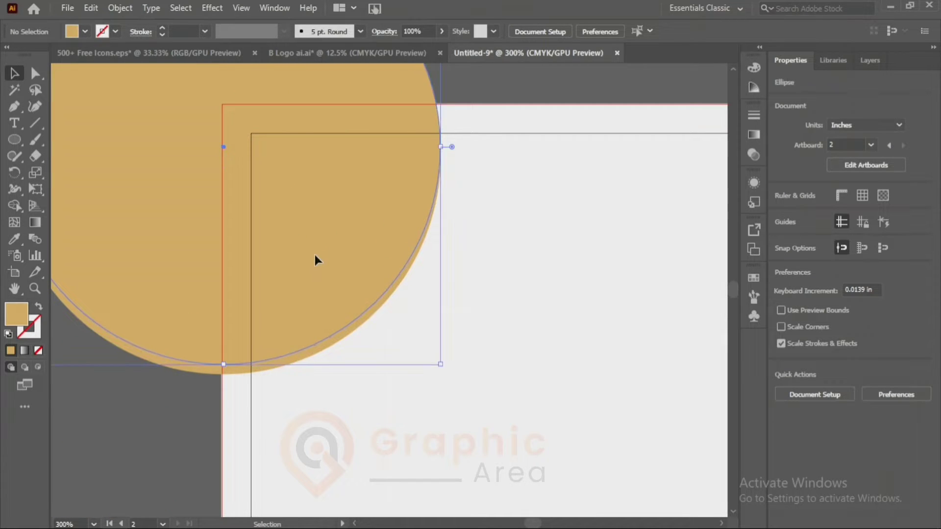
pyautogui.hotkey('ctrl', '-')
pyautogui.hotkey('ctrl', '-')
pyautogui.press('i')
pyautogui.click(456, 272)
pyautogui.press('v')
pyautogui.click(82, 166)
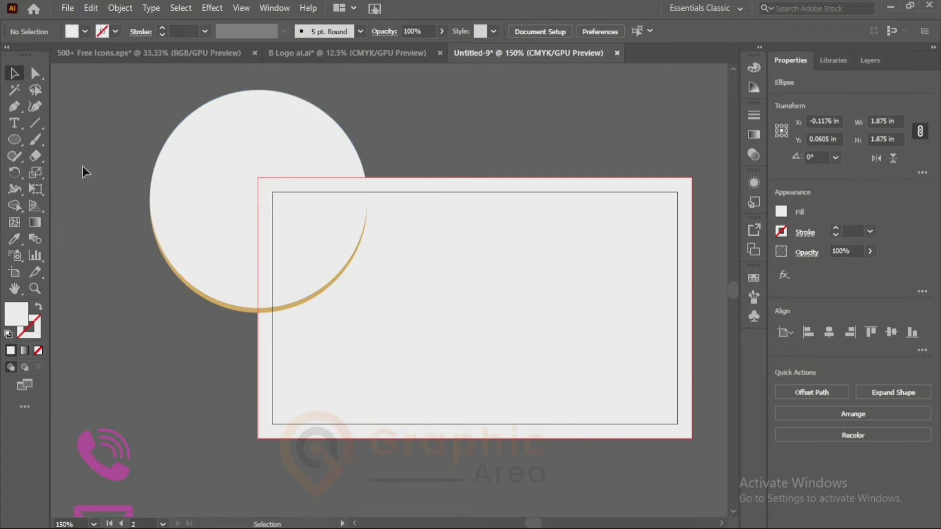
# Duplicate the white circle slightly up and left again and fill it navy.
pyautogui.hscroll(-2, 183, 201)
pyautogui.hscroll(-2, 257, 220)
pyautogui.scroll(1, 416, 306)
pyautogui.moveTo(416, 302); pyautogui.dragTo(413, 296)
pyautogui.hotkey('ctrl', '-')
pyautogui.hotkey('ctrl', '-')
pyautogui.press('i')
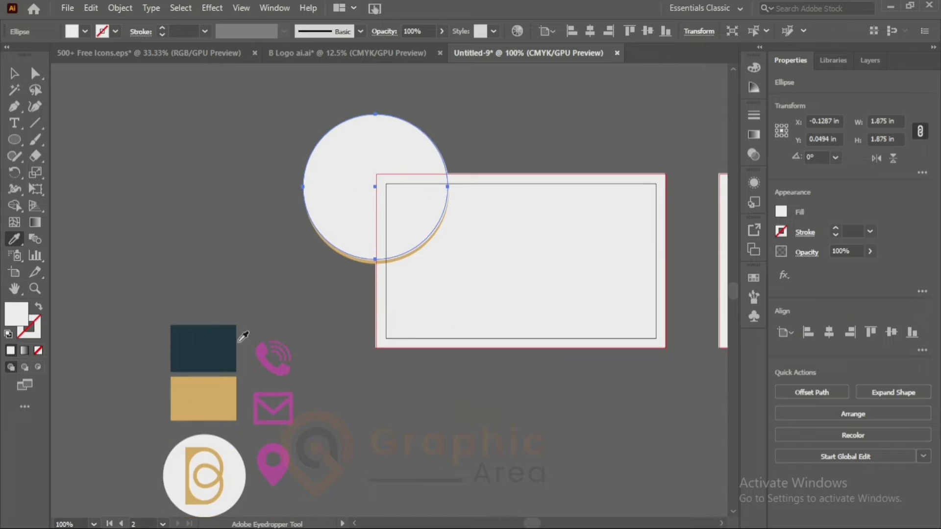
pyautogui.click(205, 284)
pyautogui.press('v')
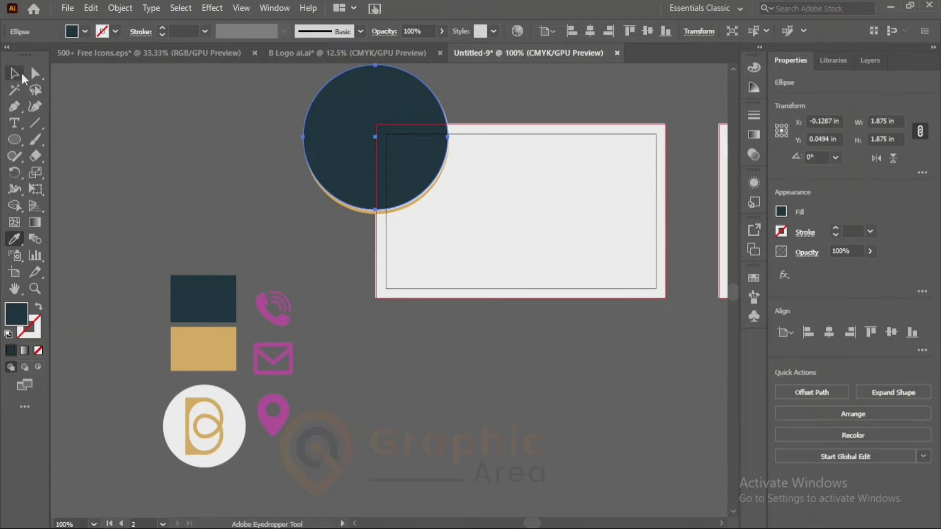
pyautogui.click(451, 203)
# Rotate the navy circle slightly.
pyautogui.scroll(2, 465, 138)
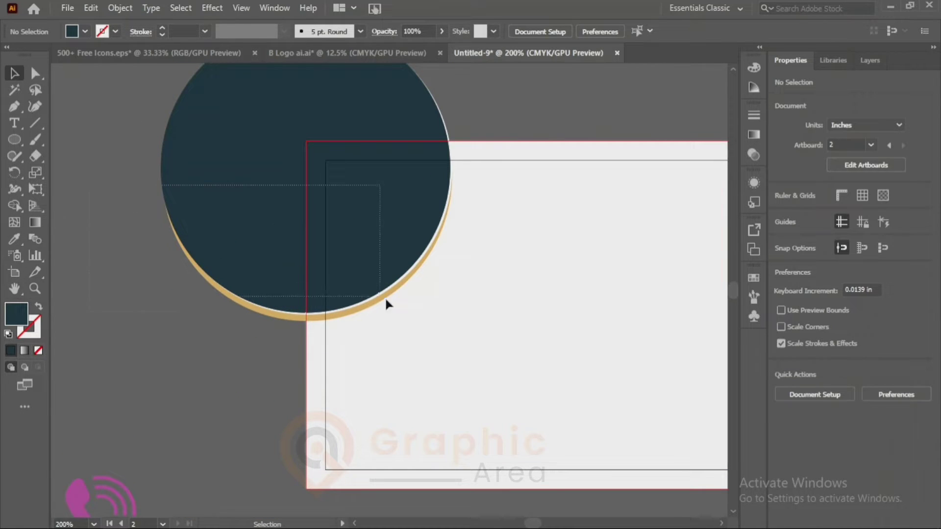
pyautogui.click(256, 240)
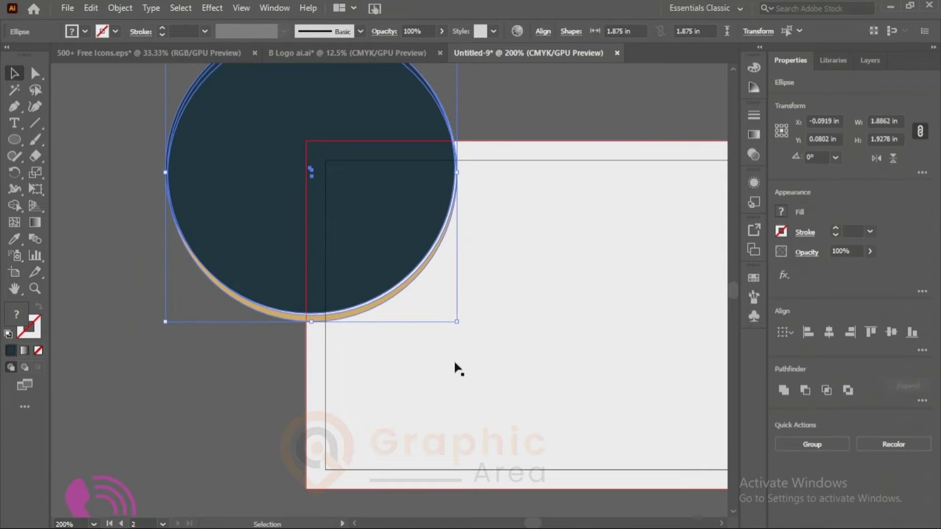
pyautogui.moveTo(460, 327); pyautogui.dragTo(468, 306)
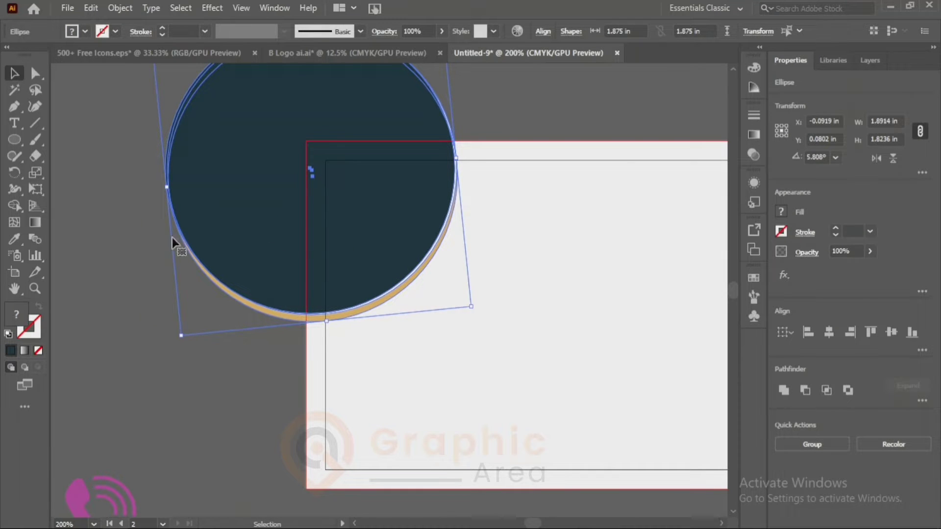
pyautogui.click(52, 114)
pyautogui.scroll(-2, 298, 272)
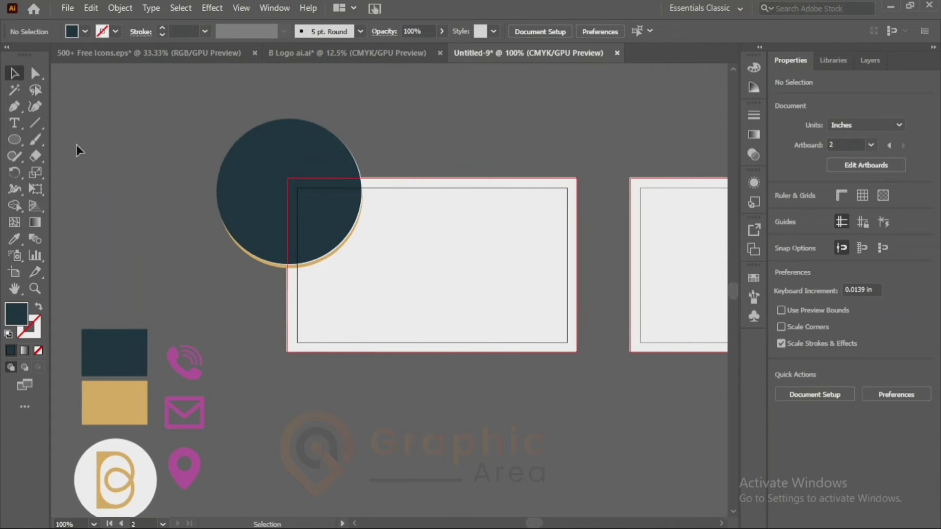
# Trim the circles outside the card with Shape Builder, leaving a navy quarter-circle with a gold rim.
pyautogui.moveTo(122, 128); pyautogui.dragTo(384, 274)
pyautogui.scroll(2, 383, 275)
pyautogui.click(14, 205)
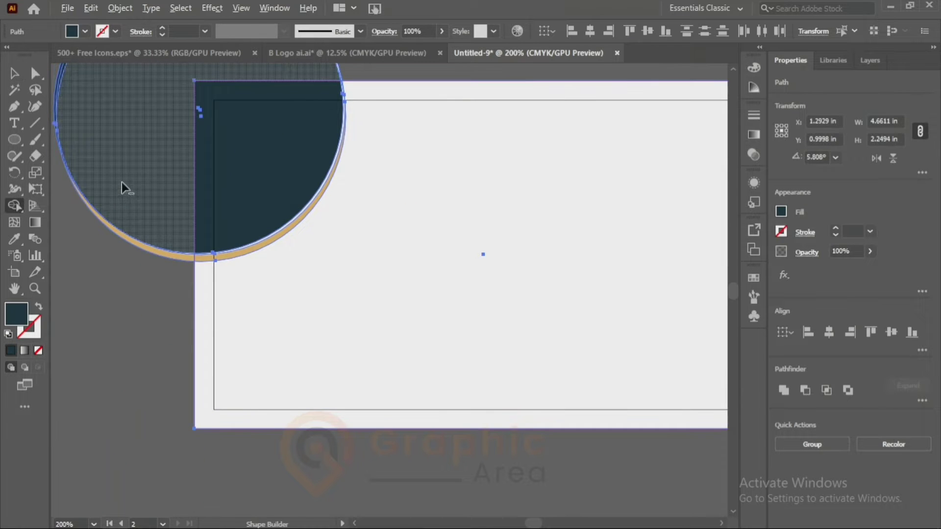
pyautogui.keyDown('alt'); pyautogui.click(122, 181); pyautogui.keyUp('alt')
pyautogui.scroll(2, 65, 86)
pyautogui.keyDown('alt'); pyautogui.click(65, 86); pyautogui.keyUp('alt')
pyautogui.scroll(2, 368, 149)
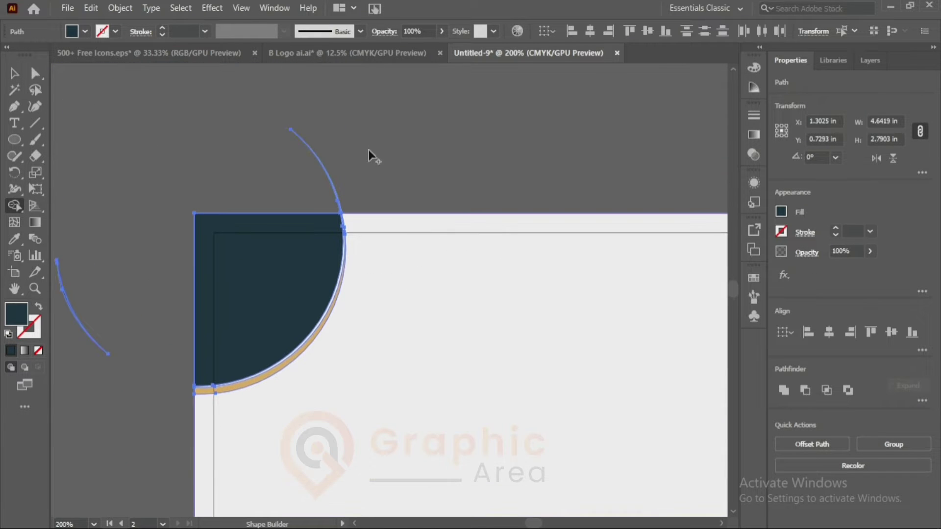
pyautogui.scroll(3, 263, 273)
pyautogui.scroll(-2, 336, 269)
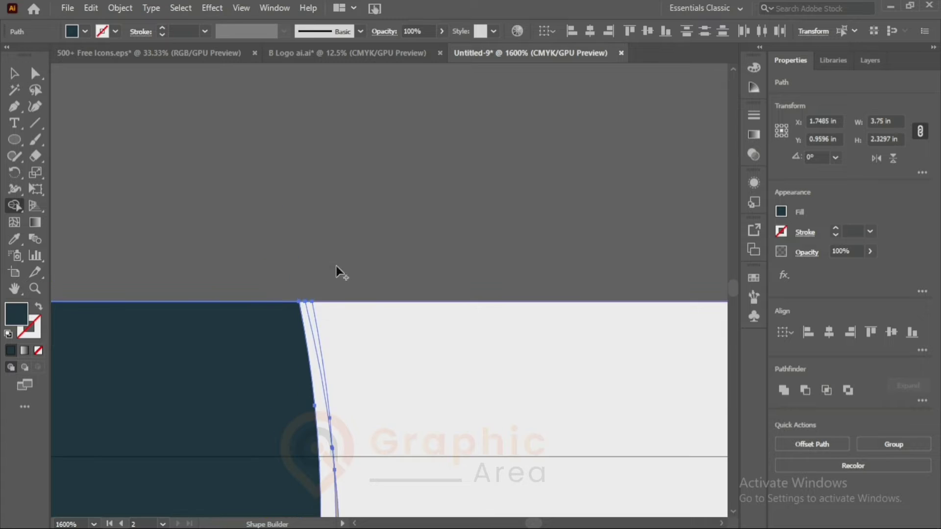
pyautogui.press('v')
pyautogui.scroll(-1, 271, 225)
pyautogui.click(270, 226)
pyautogui.scroll(-2, 293, 255)
pyautogui.scroll(-2, 314, 262)
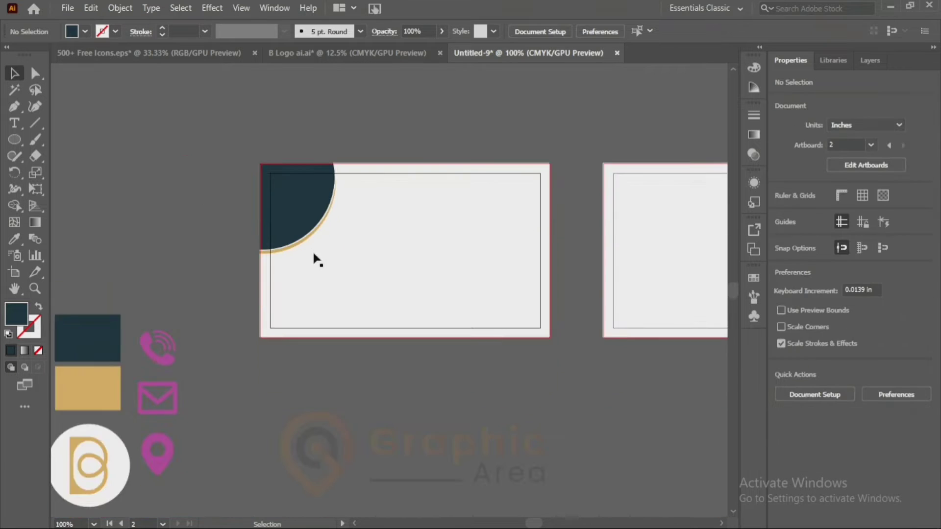
pyautogui.scroll(-1, 303, 245)
pyautogui.hscroll(2, 304, 245)
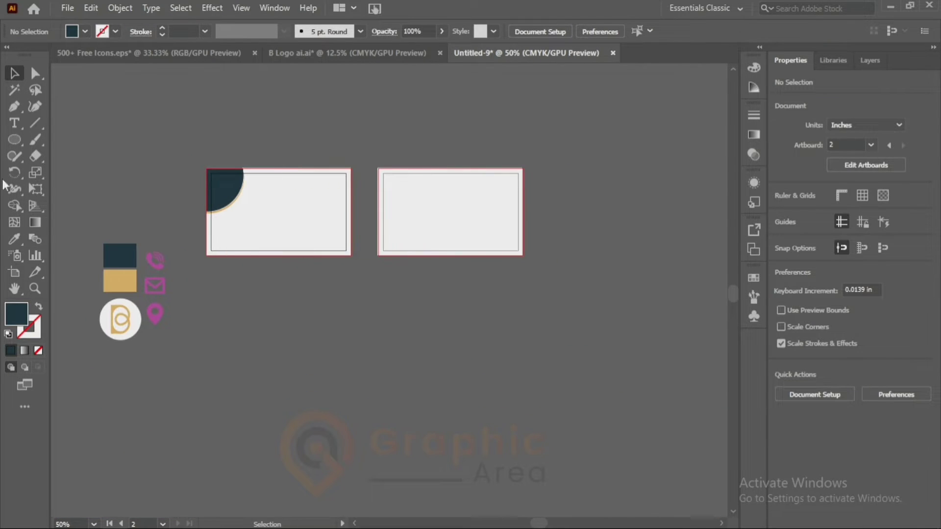
pyautogui.scroll(1, 371, 223)
# Draw a large navy circle, centre it vertically on the card, and slide it across the card's right edge.
pyautogui.press('l')
pyautogui.moveTo(305, 183)
pyautogui.mouseDown()
pyautogui.moveTo(423, 322)
pyautogui.moveTo(402, 280)
pyautogui.mouseUp()
pyautogui.press('v')
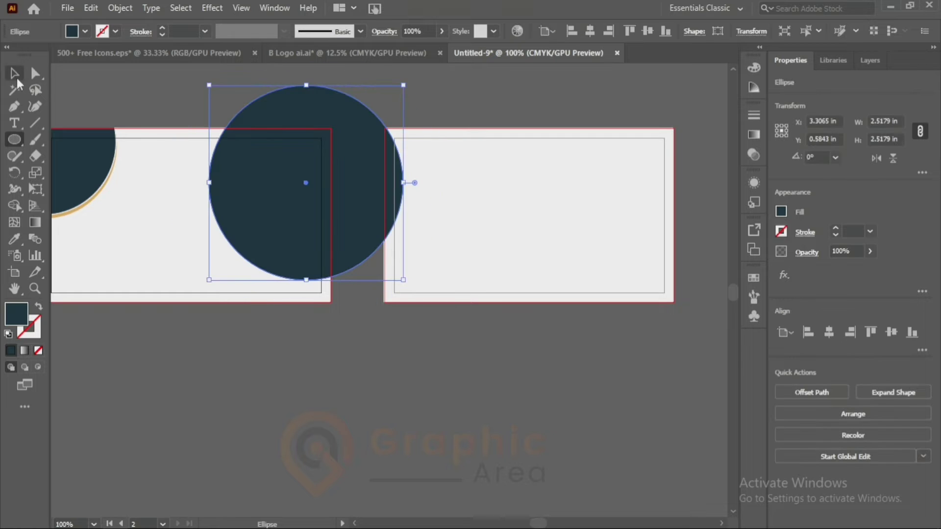
pyautogui.moveTo(357, 197); pyautogui.dragTo(401, 224)
pyautogui.click(828, 332)
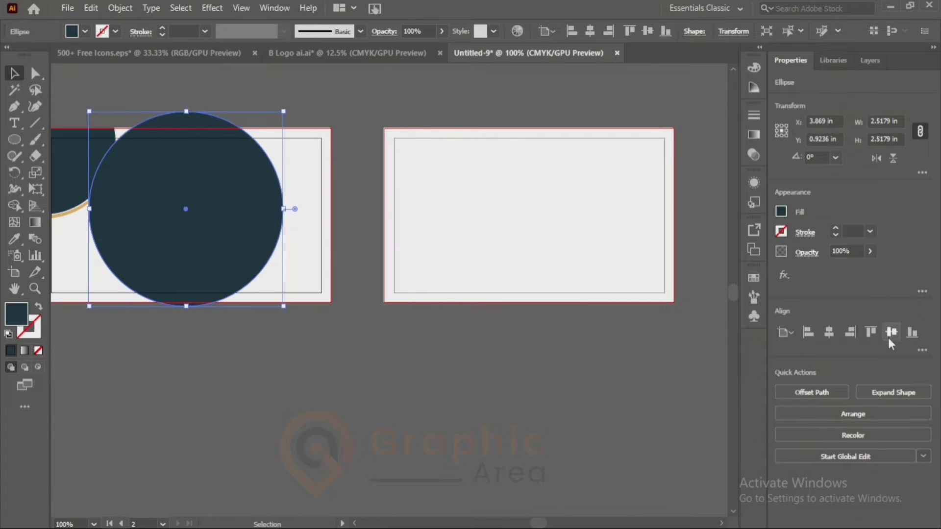
pyautogui.click(891, 332)
pyautogui.moveTo(205, 245); pyautogui.dragTo(362, 240)
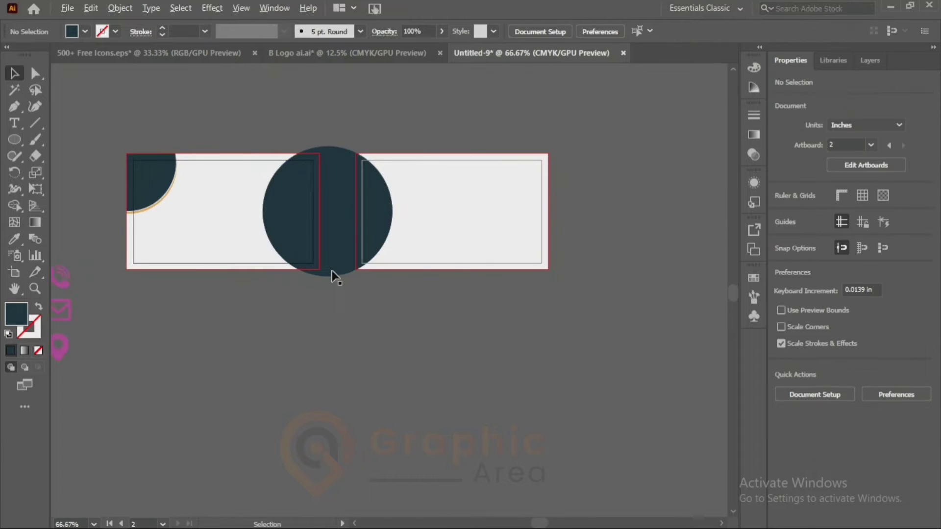
# Paste a copy in front of the navy circle and fill it with the gold swatch.
pyautogui.scroll(3, 398, 245)
pyautogui.hotkey('ctrl', '-')
pyautogui.hotkey('ctrl', '-')
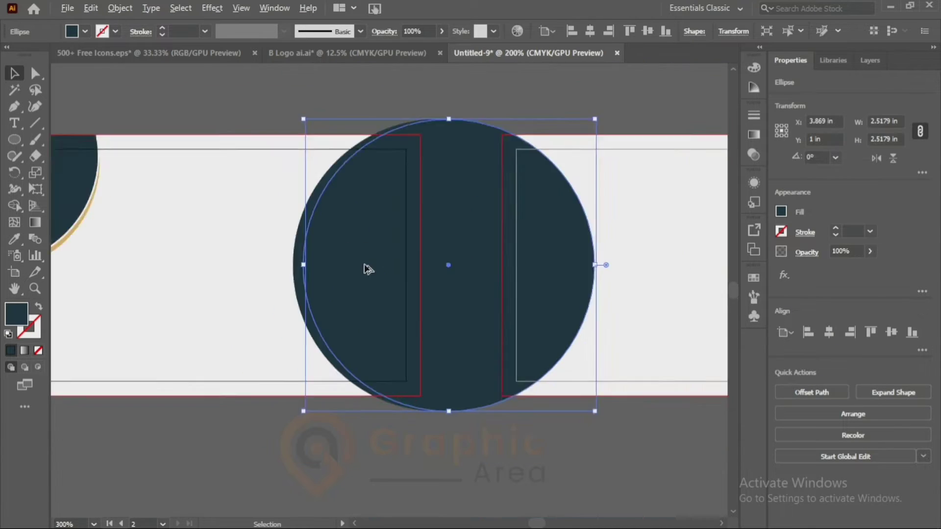
pyautogui.hotkey('ctrl', '-')
pyautogui.hscroll(-2, 79, 289)
pyautogui.click(69, 353)
pyautogui.click(13, 74)
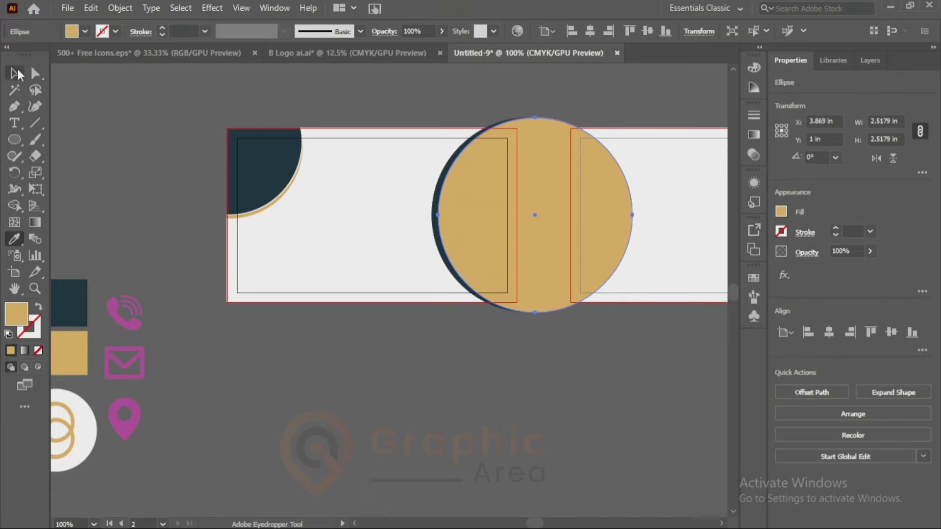
pyautogui.click(252, 418)
# Eyedrop the navy fill onto the front circle.
pyautogui.scroll(3, 348, 197)
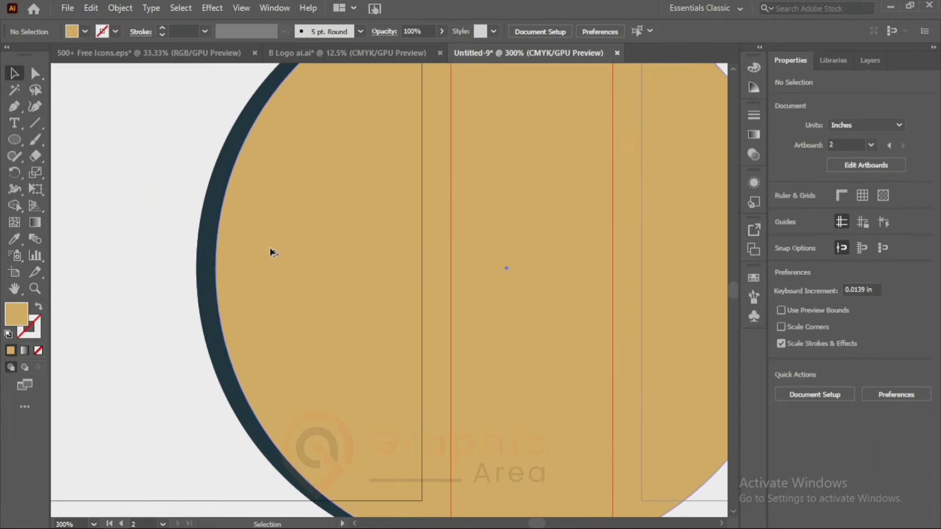
pyautogui.click(279, 253)
pyautogui.press('i')
pyautogui.click(239, 229)
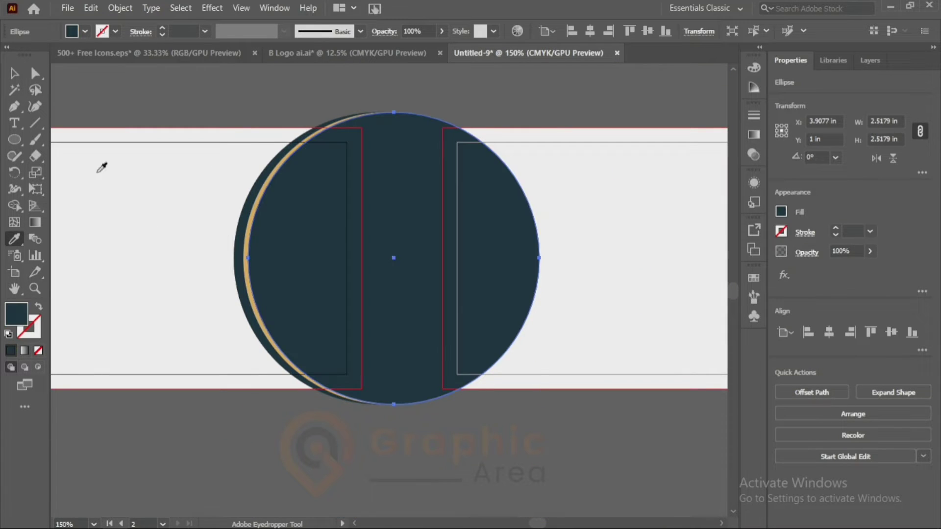
pyautogui.press('v')
# Select all and Shape Builder-delete the circle parts beyond the left card, leaving a navy semicircle with gold arc.
pyautogui.hotkey('ctrl', 'a')
pyautogui.hotkey('shift', 'm')
pyautogui.moveTo(490, 220); pyautogui.dragTo(340, 102)
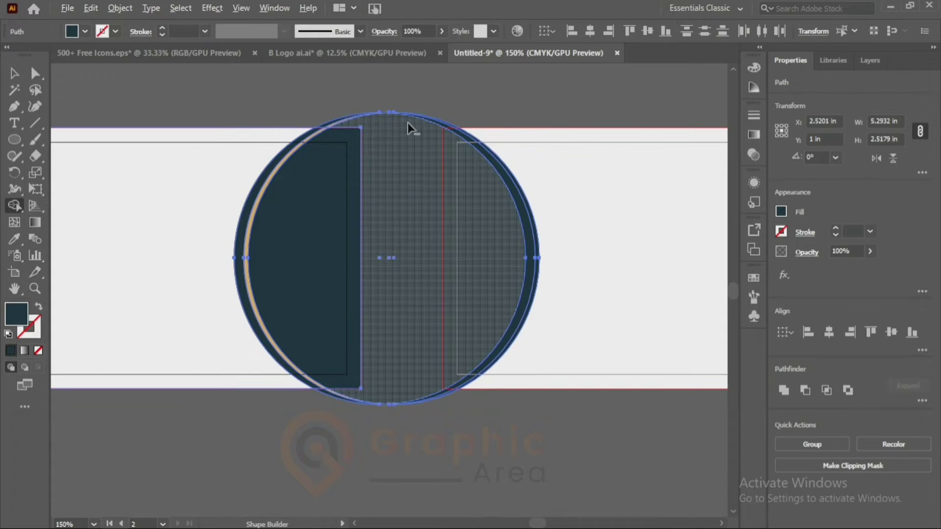
pyautogui.scroll(-3, 396, 206)
pyautogui.moveTo(378, 304); pyautogui.dragTo(349, 333)
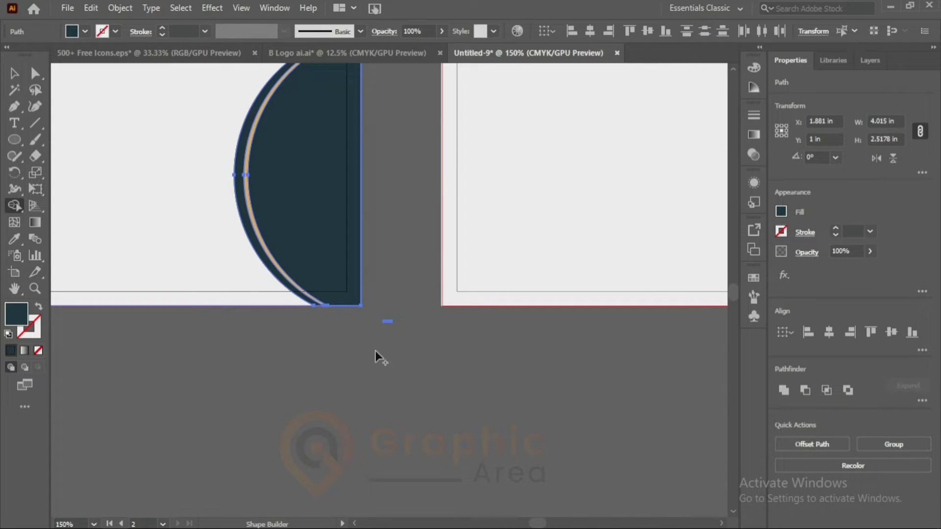
pyautogui.scroll(10, 348, 172)
pyautogui.scroll(-5, 371, 268)
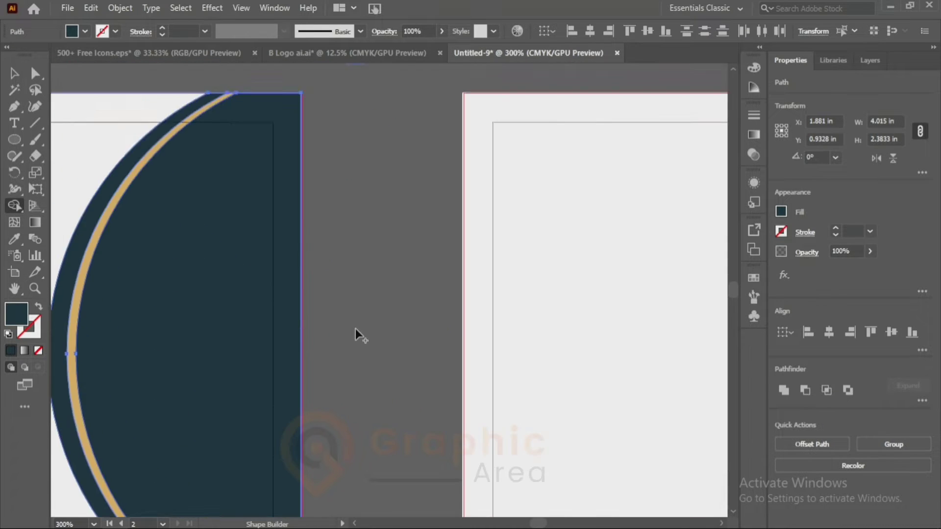
pyautogui.scroll(4, 355, 328)
pyautogui.scroll(3, 354, 282)
pyautogui.scroll(-10, 338, 203)
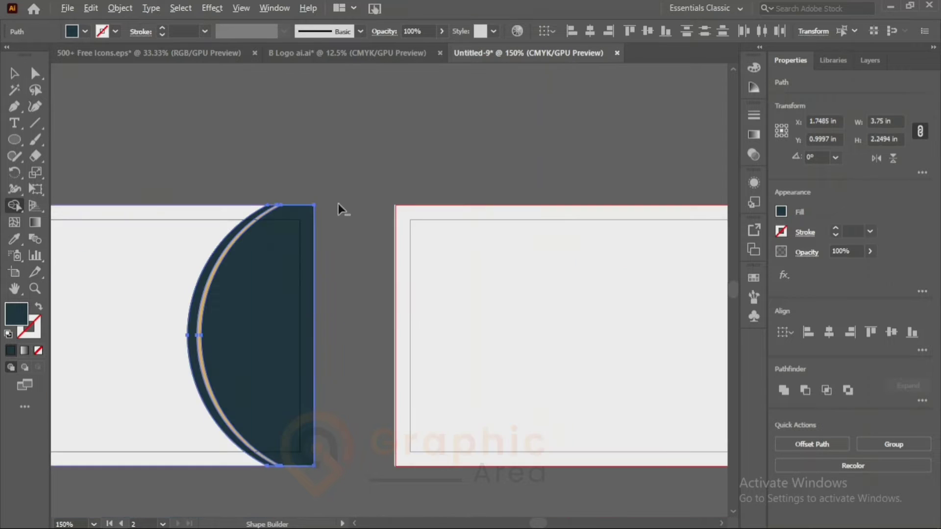
pyautogui.hscroll(-3, 323, 216)
pyautogui.hscroll(-3, 323, 216)
pyautogui.press('v')
pyautogui.hscroll(-3, 316, 223)
pyautogui.click(316, 223)
# Merge the white sliver between the top-left navy quarter-circle and gold arc into one shape.
pyautogui.hscroll(-3, 324, 220)
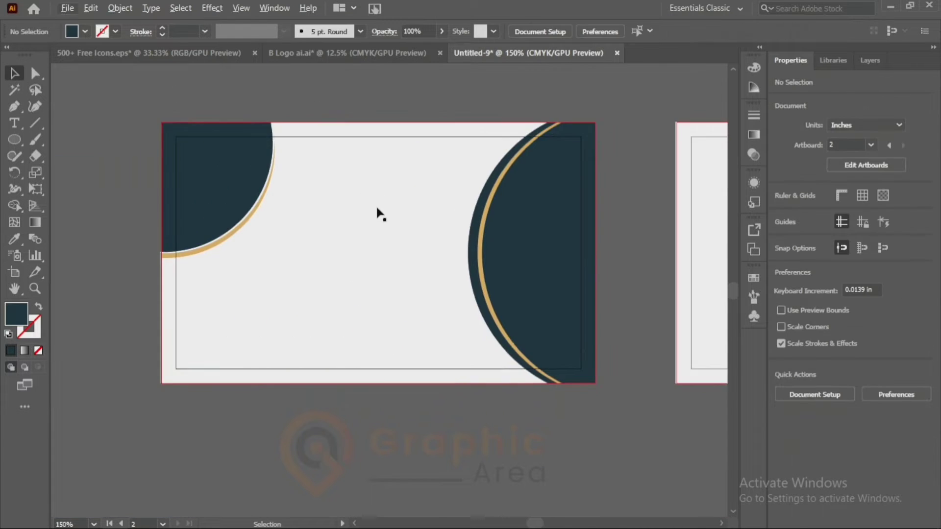
pyautogui.scroll(-2, 345, 222)
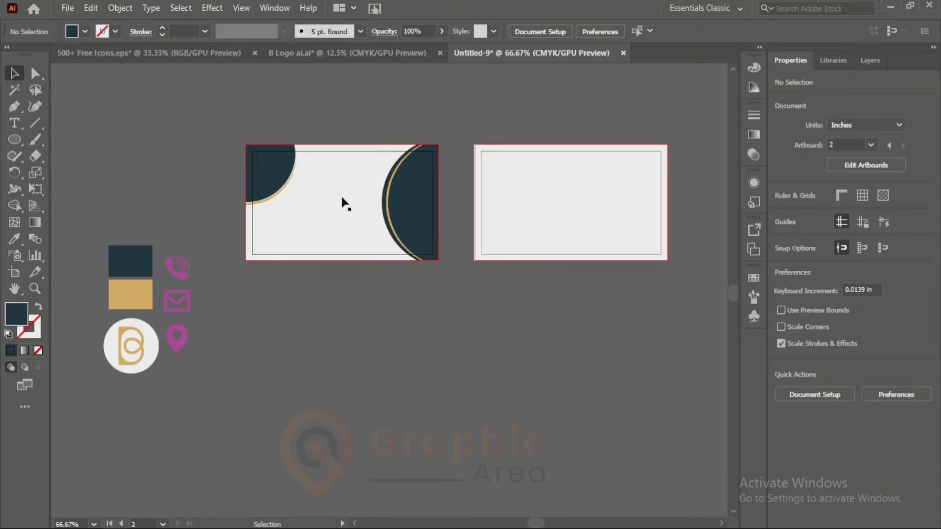
pyautogui.scroll(2, 348, 207)
pyautogui.click(203, 208)
pyautogui.scroll(4, 203, 208)
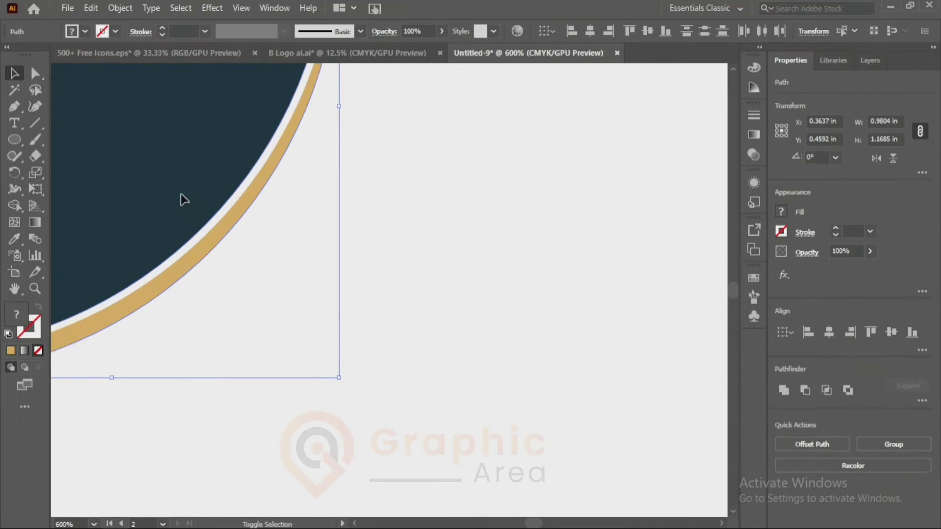
pyautogui.keyDown('shift'); pyautogui.click(163, 264); pyautogui.keyUp('shift')
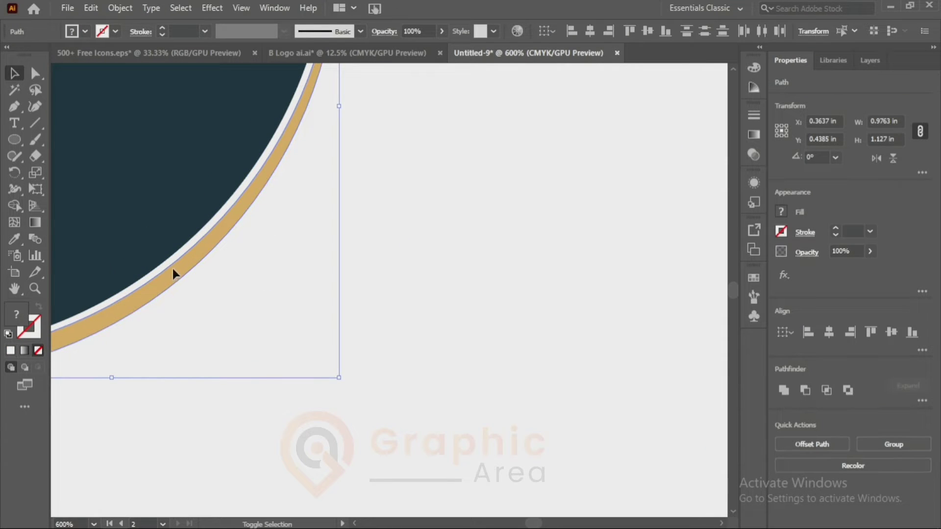
pyautogui.click(16, 208)
pyautogui.click(169, 261)
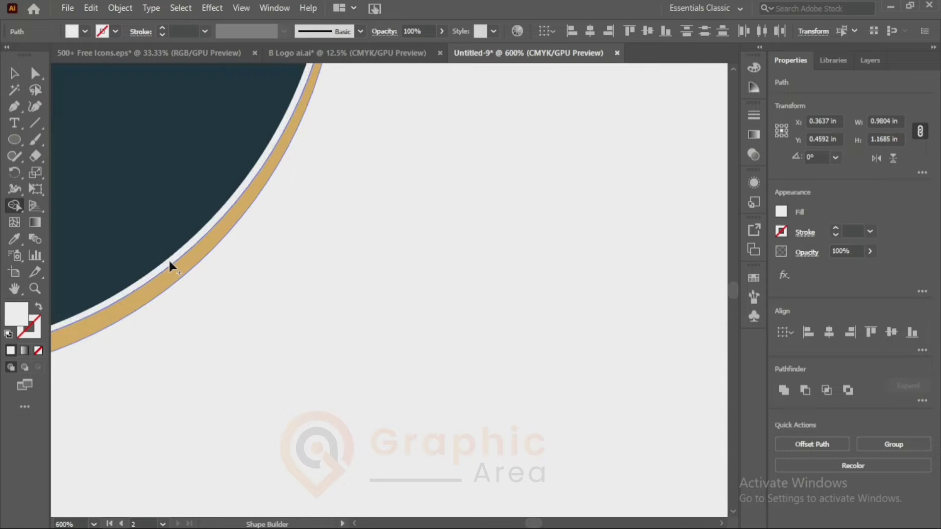
pyautogui.press('v')
pyautogui.hotkey('ctrl', '1')
pyautogui.click(163, 288)
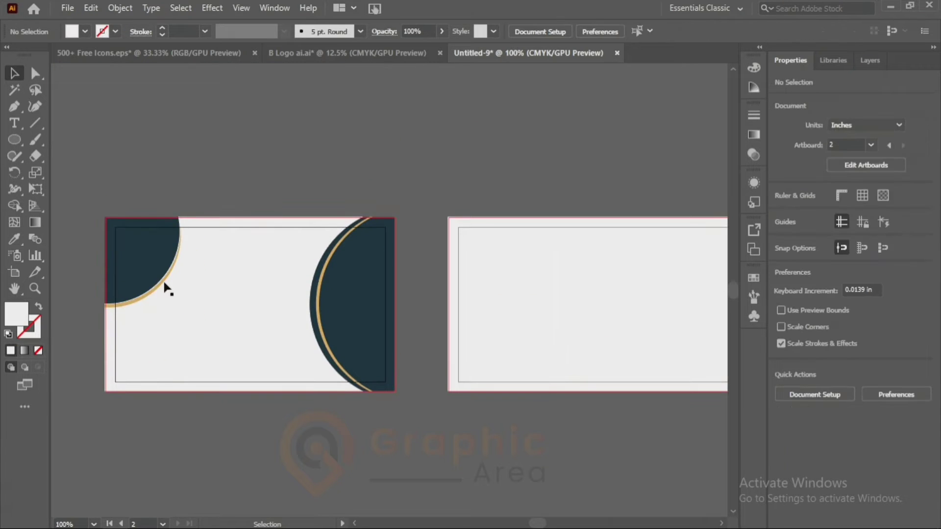
pyautogui.scroll(-2, 164, 279)
# Copy the front card's corner shape onto the second card's top-left corner.
pyautogui.moveTo(147, 215); pyautogui.dragTo(361, 234)
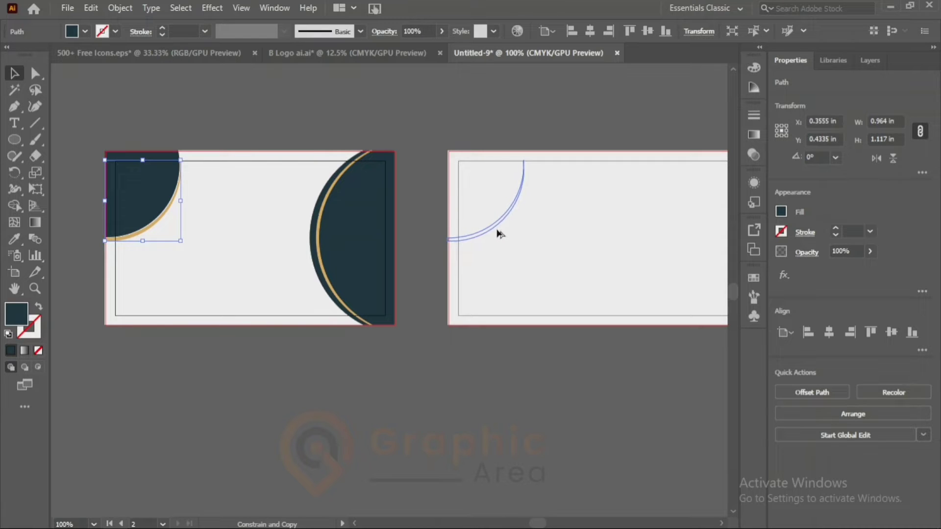
pyautogui.moveTo(500, 234); pyautogui.dragTo(500, 234)
pyautogui.click(443, 200)
pyautogui.hscroll(2, 431, 204)
pyautogui.hscroll(1, 428, 203)
pyautogui.scroll(-3, 425, 202)
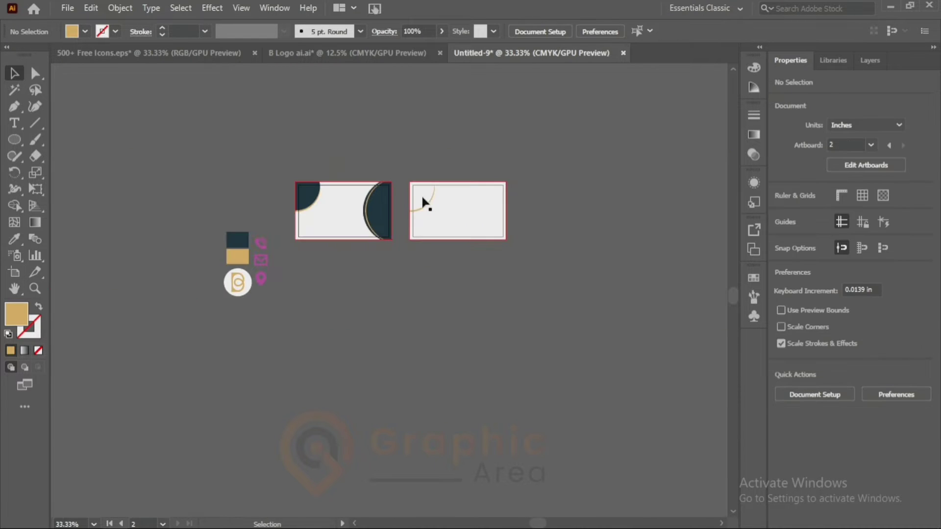
pyautogui.scroll(3, 399, 191)
pyautogui.scroll(2, 343, 215)
# Fill the second card's background rectangle with navy using the eyedropper.
pyautogui.click(441, 274)
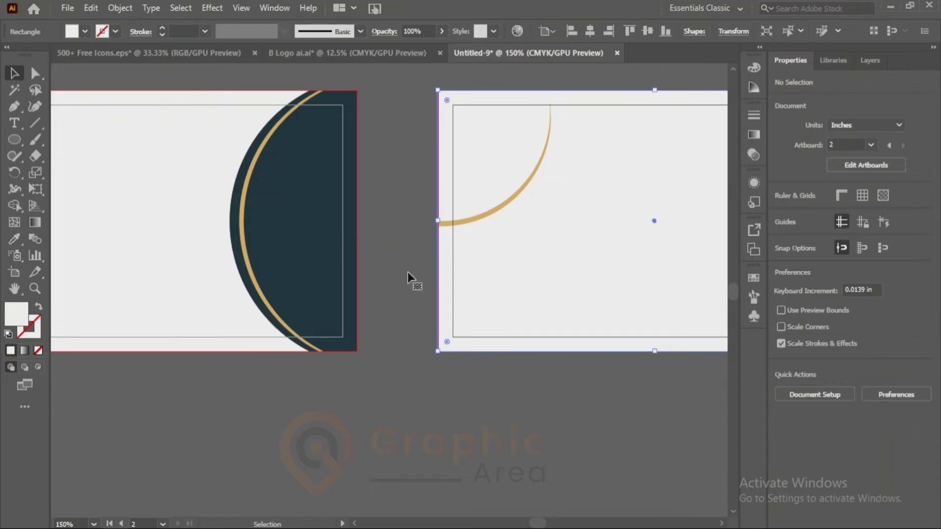
pyautogui.scroll(-2, 414, 279)
pyautogui.click(15, 240)
pyautogui.click(190, 214)
pyautogui.click(15, 74)
pyautogui.click(223, 113)
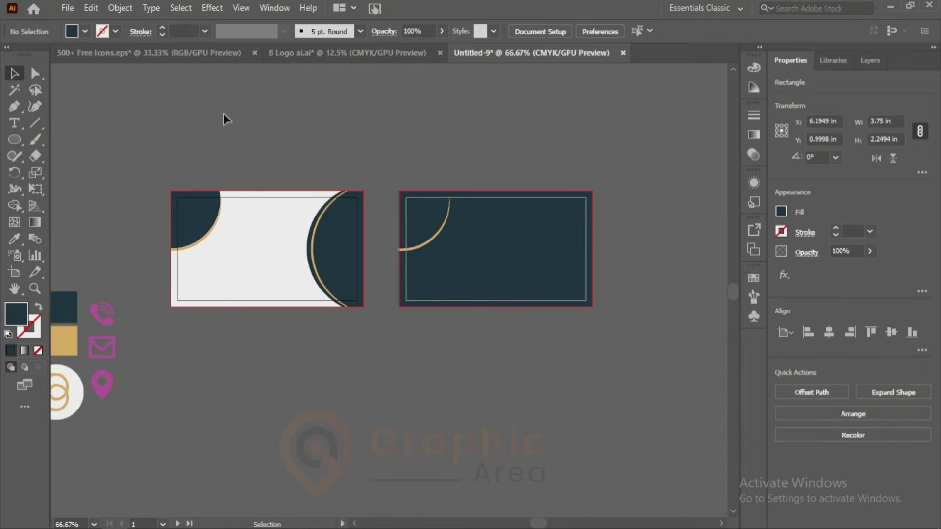
# Copy the gold half-circle from the front card onto the second card's right edge.
pyautogui.hscroll(-2, 336, 143)
pyautogui.scroll(3, 352, 157)
pyautogui.hscroll(2, 274, 196)
pyautogui.scroll(-2, 186, 219)
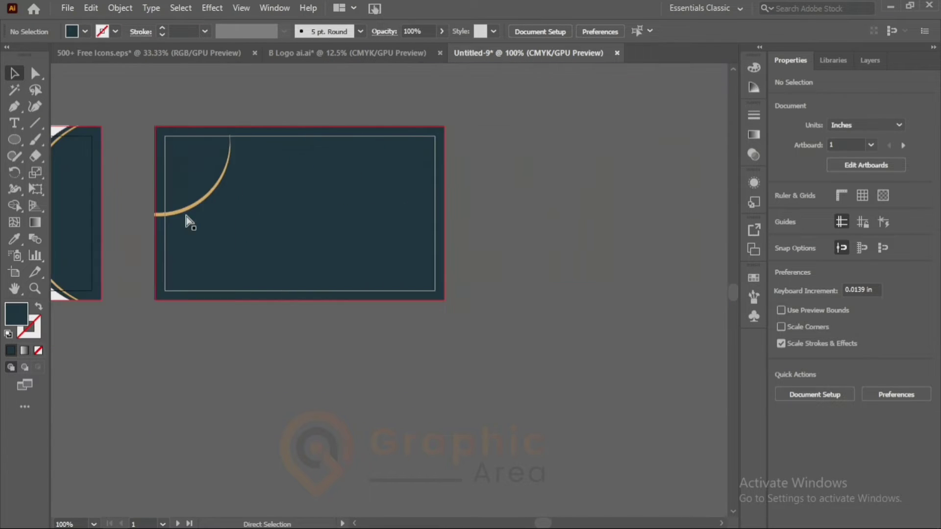
pyautogui.hscroll(-2, 157, 220)
pyautogui.click(123, 224)
pyautogui.scroll(3, 113, 230)
pyautogui.scroll(-3, 105, 227)
pyautogui.moveTo(127, 229); pyautogui.dragTo(466, 229)
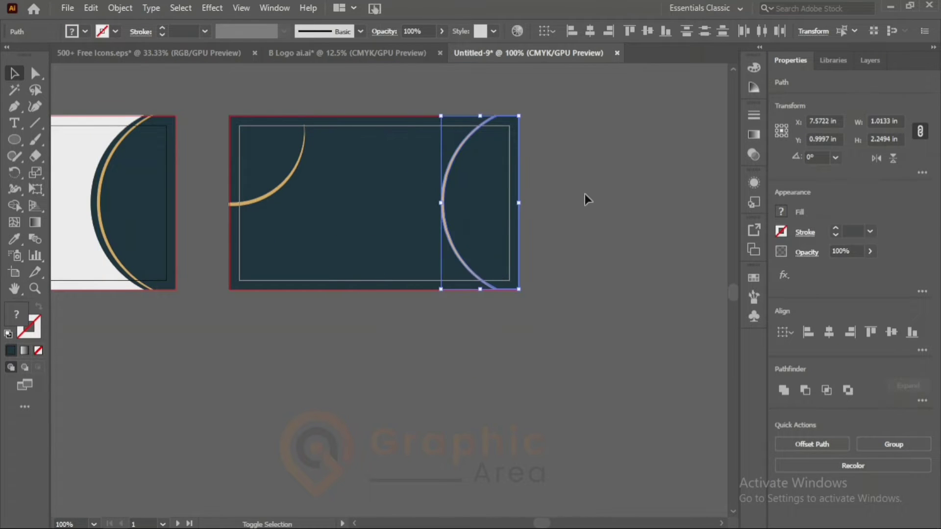
pyautogui.click(586, 193)
pyautogui.scroll(-2, 497, 227)
pyautogui.scroll(1, 416, 149)
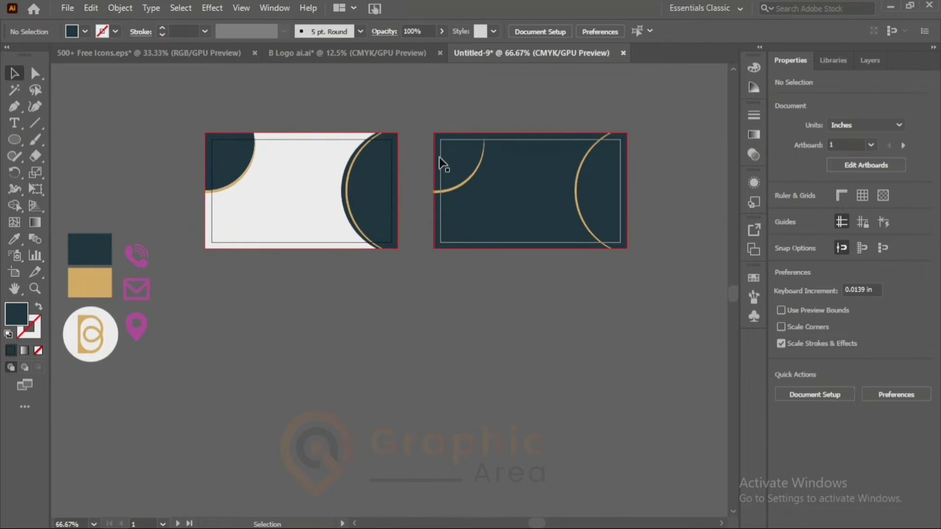
pyautogui.scroll(2, 490, 166)
pyautogui.scroll(-1, 480, 164)
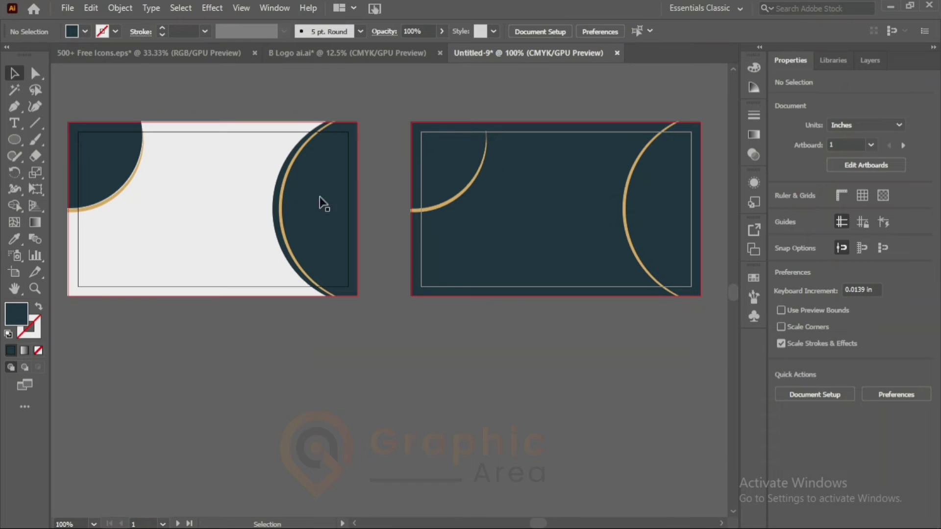
pyautogui.hscroll(-1, 98, 200)
pyautogui.hscroll(-2, 483, 204)
pyautogui.scroll(-1, 220, 157)
# Enlarge the front card's navy corner quarter-circle and gold arc to 1.1339 × 1.3514 in.
pyautogui.click(181, 145)
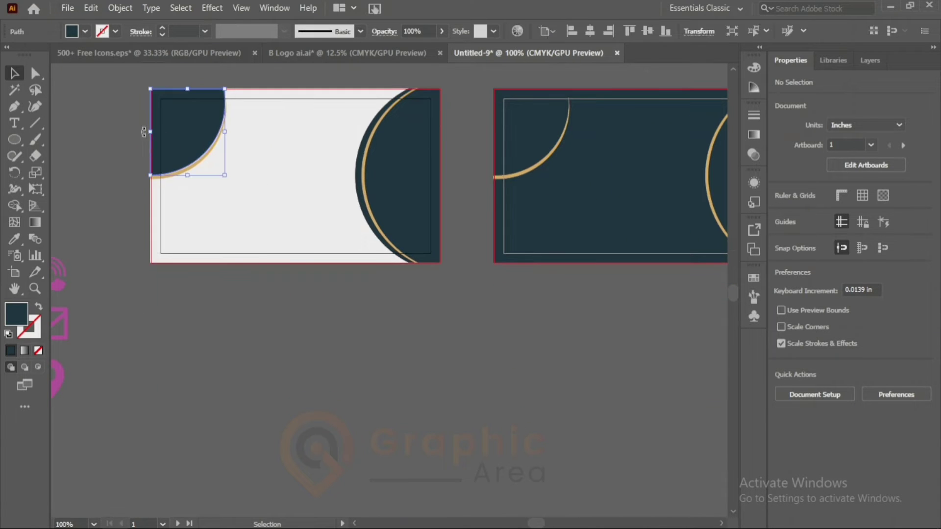
pyautogui.scroll(2, 144, 131)
pyautogui.scroll(1, 222, 198)
pyautogui.keyDown('shift'); pyautogui.click(250, 236); pyautogui.keyUp('shift')
pyautogui.hscroll(-2, 316, 216)
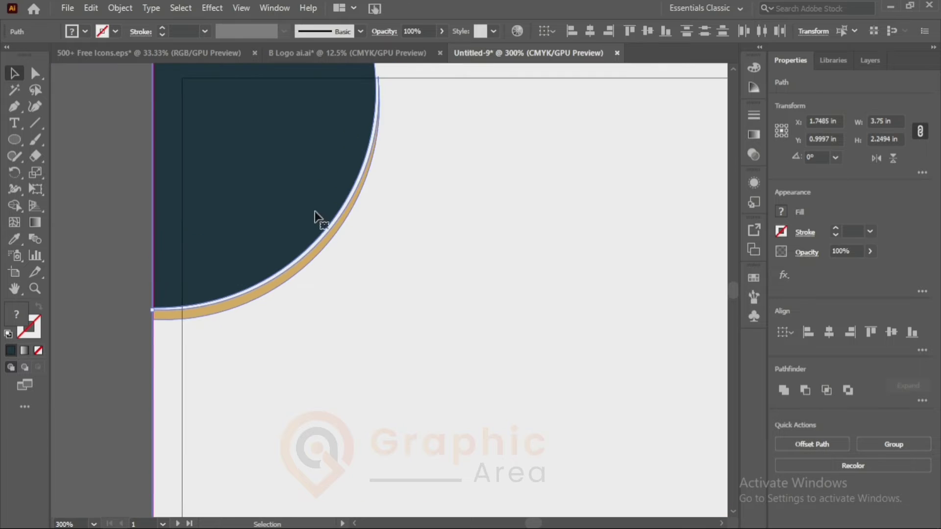
pyautogui.scroll(1, 315, 215)
pyautogui.click(330, 288)
pyautogui.keyDown('shift'); pyautogui.click(336, 311); pyautogui.keyUp('shift')
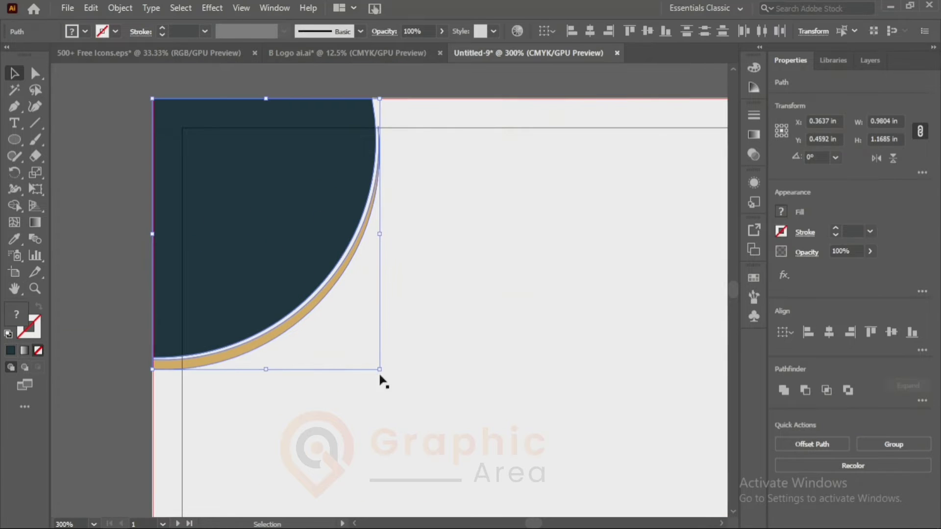
pyautogui.moveTo(382, 381); pyautogui.dragTo(407, 391)
# Move the enlarged corner shapes flush into the front card's top-left corner.
pyautogui.moveTo(252, 254)
pyautogui.mouseDown()
pyautogui.moveTo(278, 272)
pyautogui.moveTo(296, 264)
pyautogui.mouseUp()
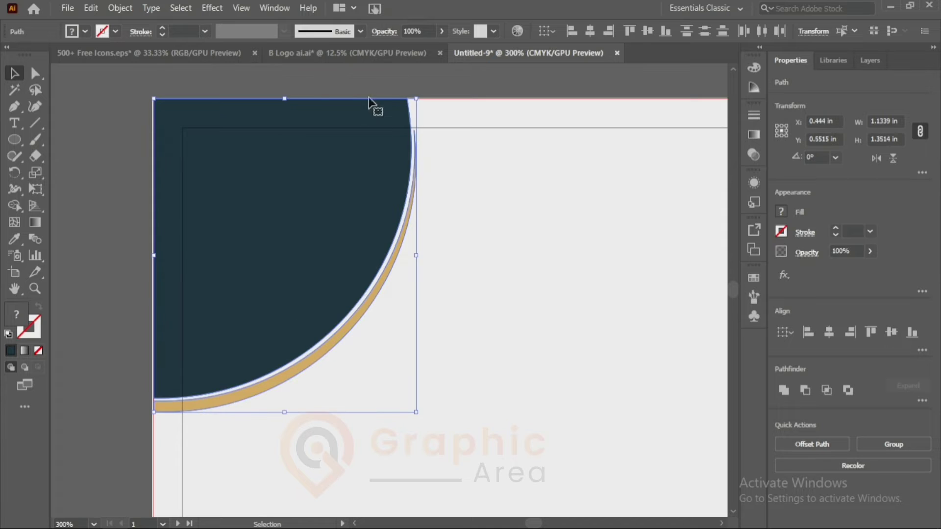
pyautogui.hotkey('ctrl', 'shift', 'a')
pyautogui.scroll(-4, 348, 138)
pyautogui.scroll(2, 357, 167)
pyautogui.scroll(-1, 345, 171)
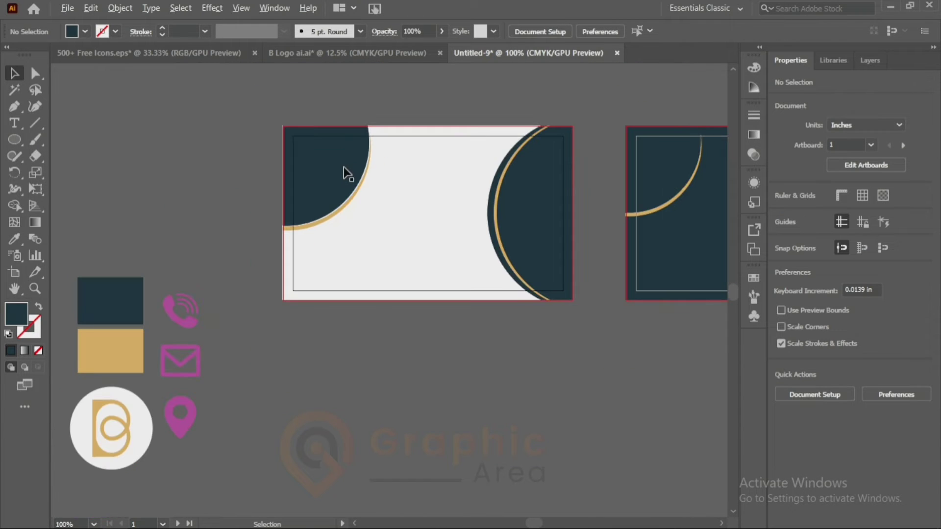
pyautogui.scroll(-1, 327, 181)
pyautogui.scroll(-2, 186, 333)
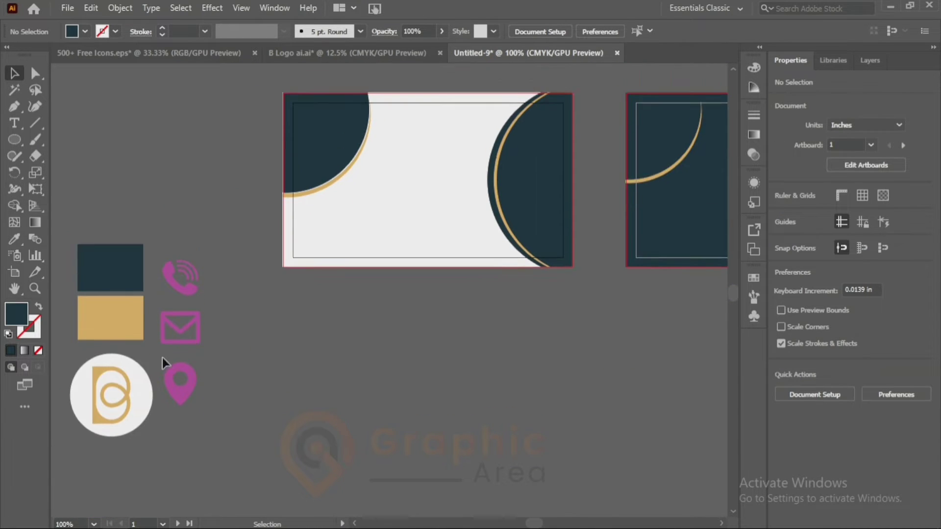
# Move the B logo onto the navy back card and centre it horizontally and vertically.
pyautogui.hscroll(4, 145, 400)
pyautogui.moveTo(80, 389); pyautogui.dragTo(657, 185)
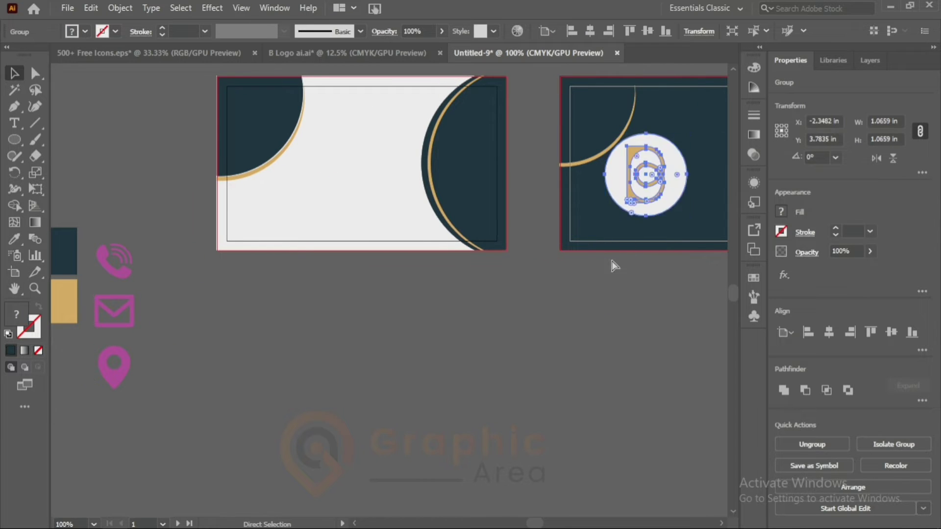
pyautogui.hscroll(10, 495, 206)
pyautogui.hscroll(10, 336, 201)
pyautogui.scroll(-1, 336, 201)
pyautogui.hotkey('ctrl', '+')
pyautogui.hscroll(-3, 299, 288)
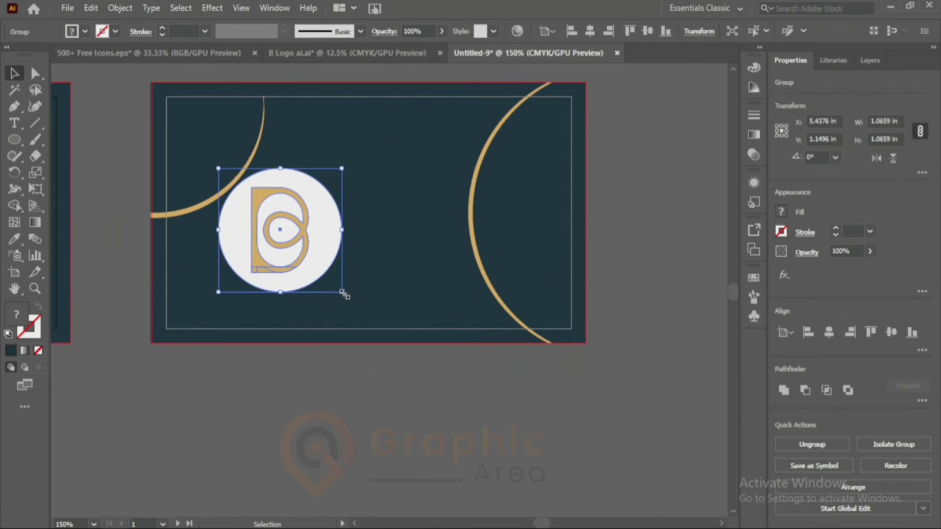
pyautogui.click(291, 239)
pyautogui.moveTo(290, 234); pyautogui.dragTo(352, 197)
pyautogui.click(828, 332)
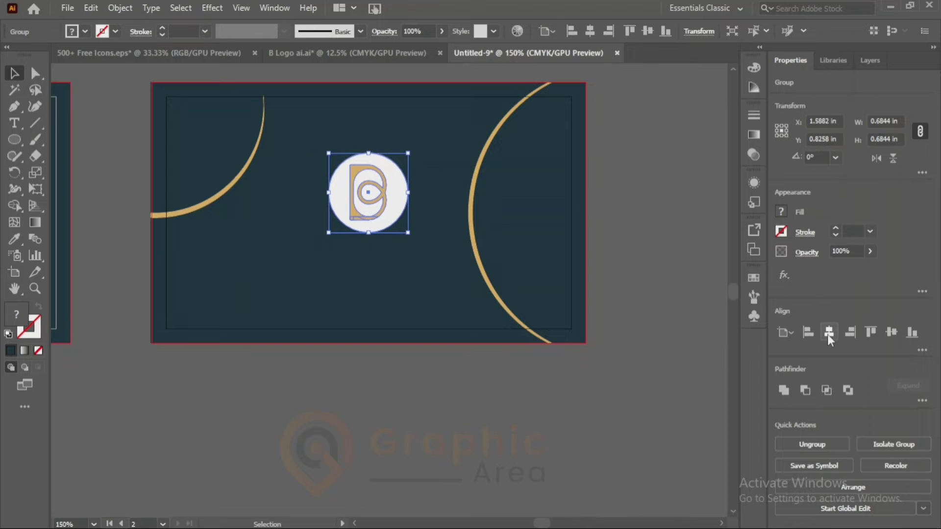
pyautogui.click(895, 336)
pyautogui.click(430, 409)
# Shrink the logo to 0.6076 × 0.6076 in, recentre it, and raise it slightly above middle.
pyautogui.click(368, 210)
pyautogui.scroll(3, 404, 223)
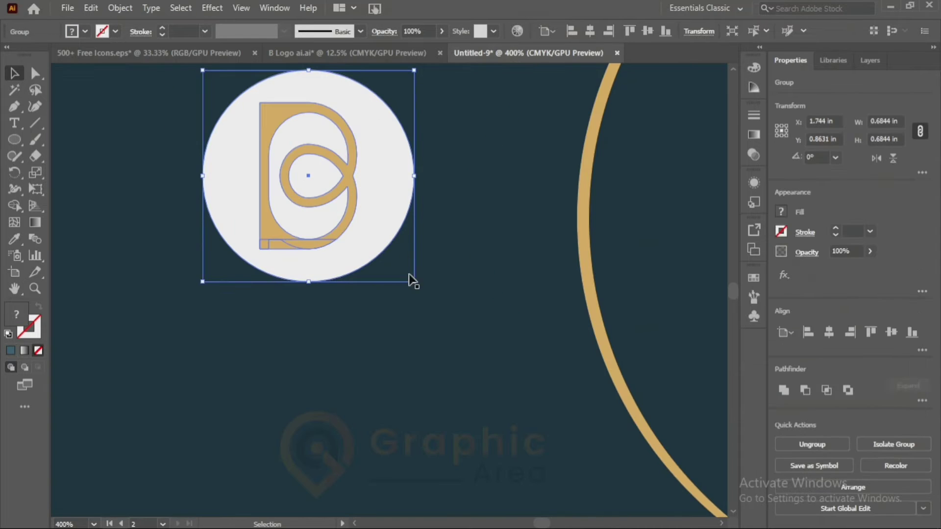
pyautogui.moveTo(406, 269); pyautogui.dragTo(407, 272)
pyautogui.scroll(-2, 406, 272)
pyautogui.click(829, 333)
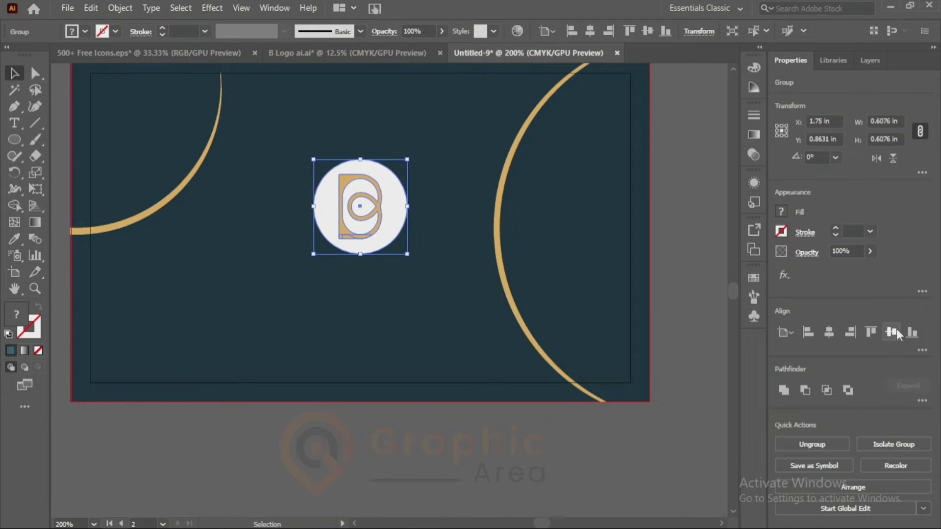
pyautogui.click(891, 332)
pyautogui.scroll(2, 398, 463)
pyautogui.moveTo(371, 300); pyautogui.dragTo(370, 283)
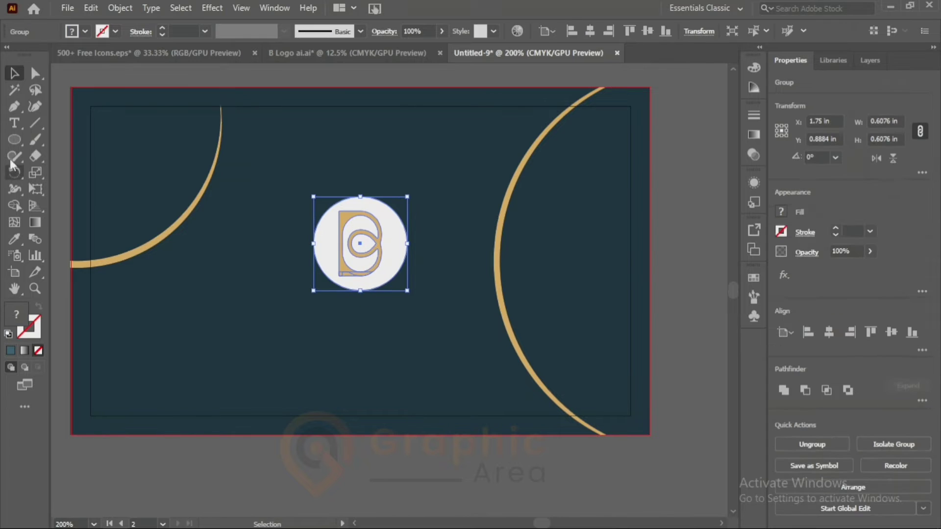
pyautogui.click(14, 123)
# Type 'BRAND NAME' below the logo in white Poppins Medium.
pyautogui.click(203, 348)
pyautogui.click(85, 31)
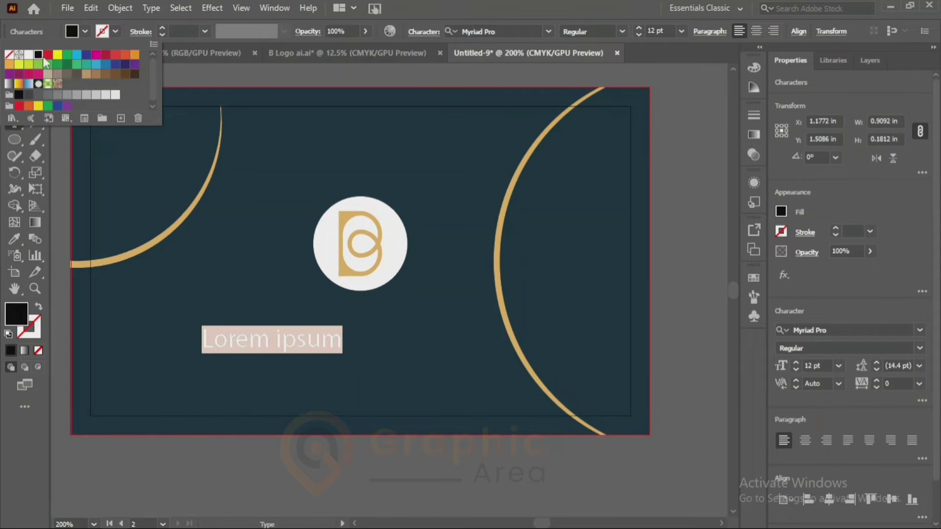
pyautogui.click(28, 54)
pyautogui.write('BRAND NAME')
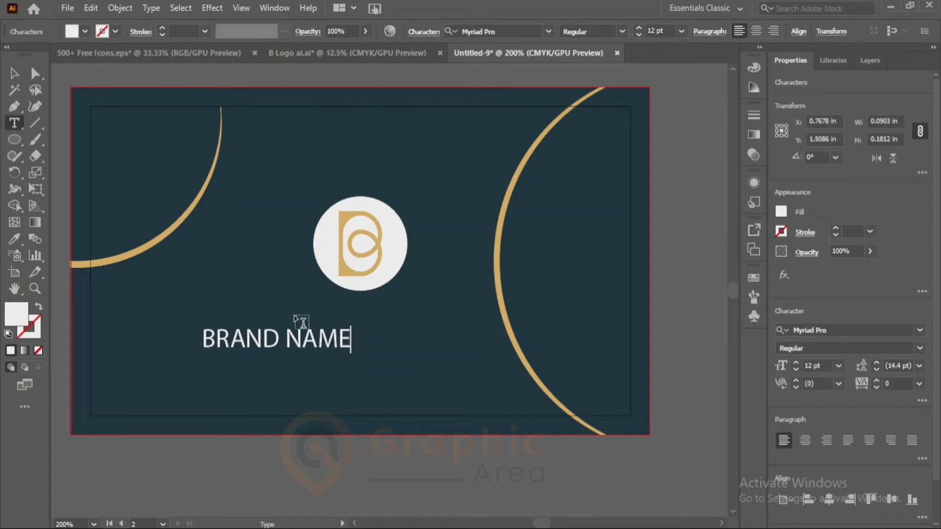
pyautogui.click(14, 74)
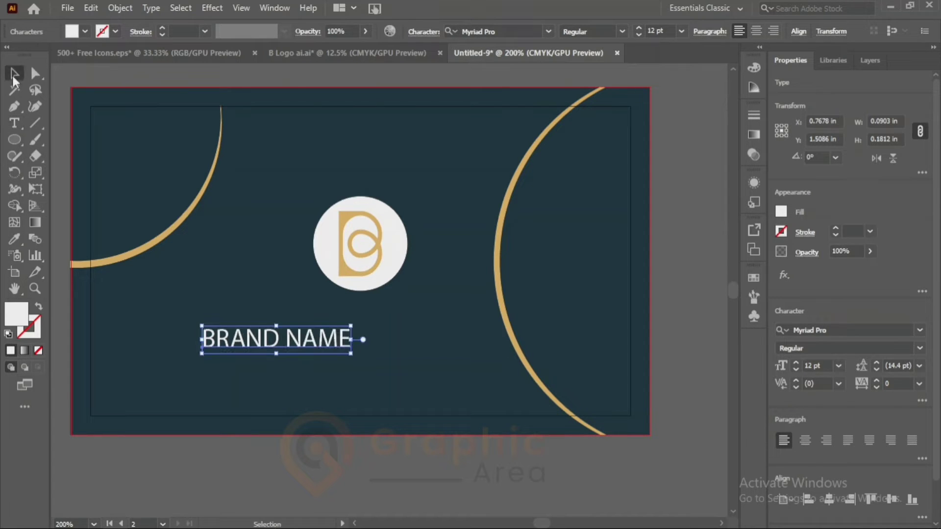
pyautogui.click(547, 31)
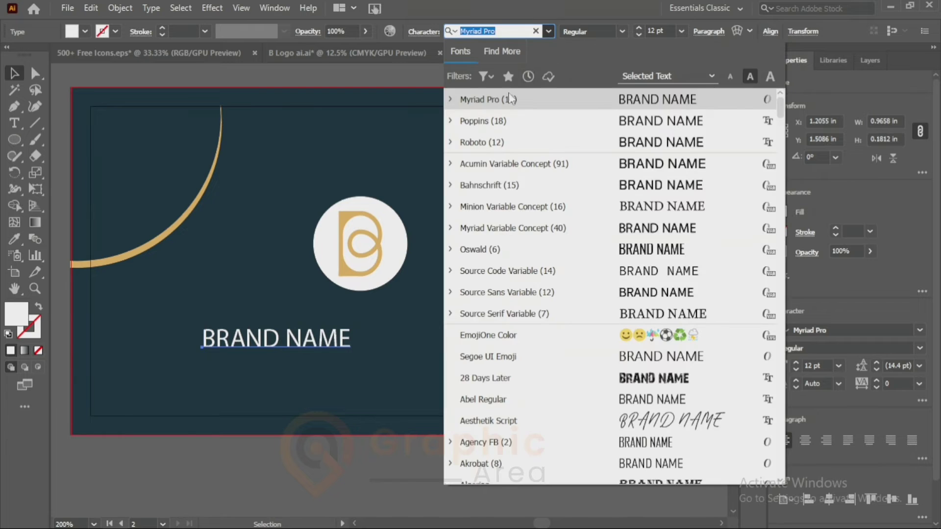
pyautogui.click(482, 118)
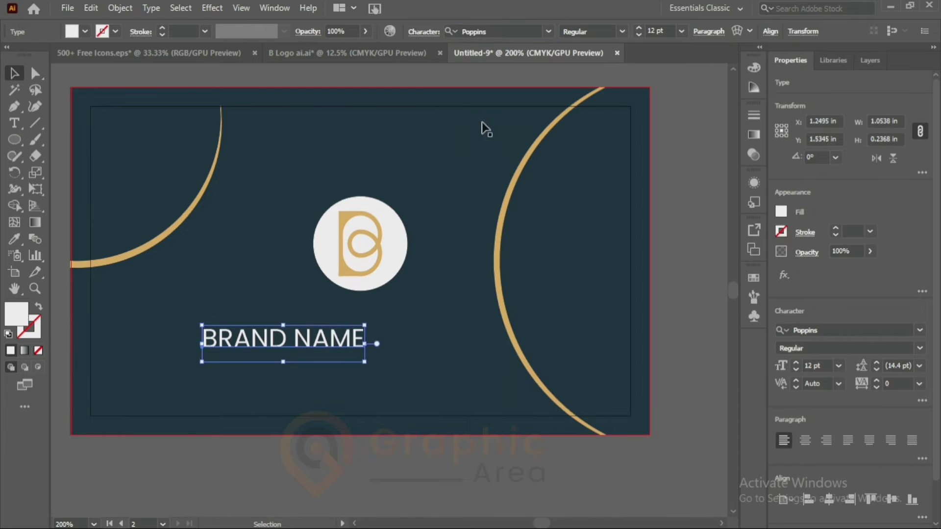
pyautogui.click(616, 31)
pyautogui.click(593, 167)
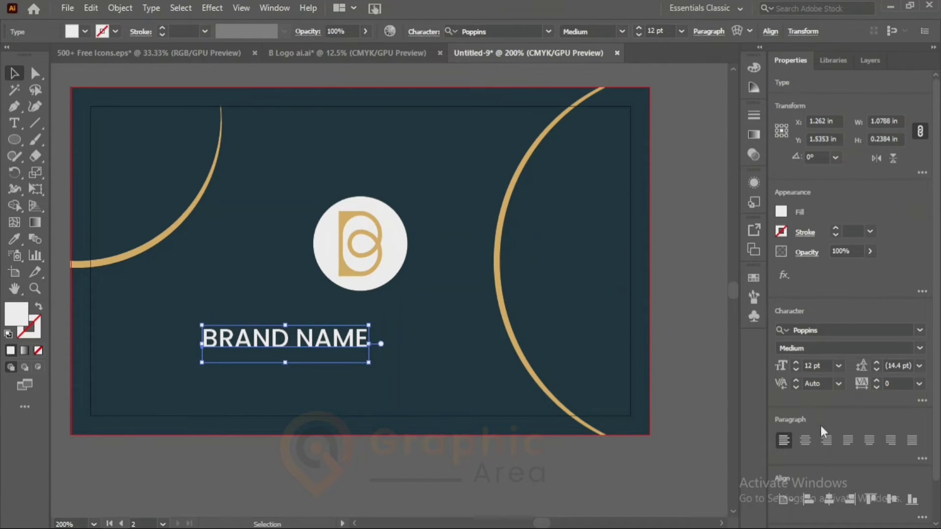
# Centre BRAND NAME horizontally with the logo and move it up beneath it.
pyautogui.click(329, 250)
pyautogui.keyDown('shift'); pyautogui.click(353, 350); pyautogui.keyUp('shift')
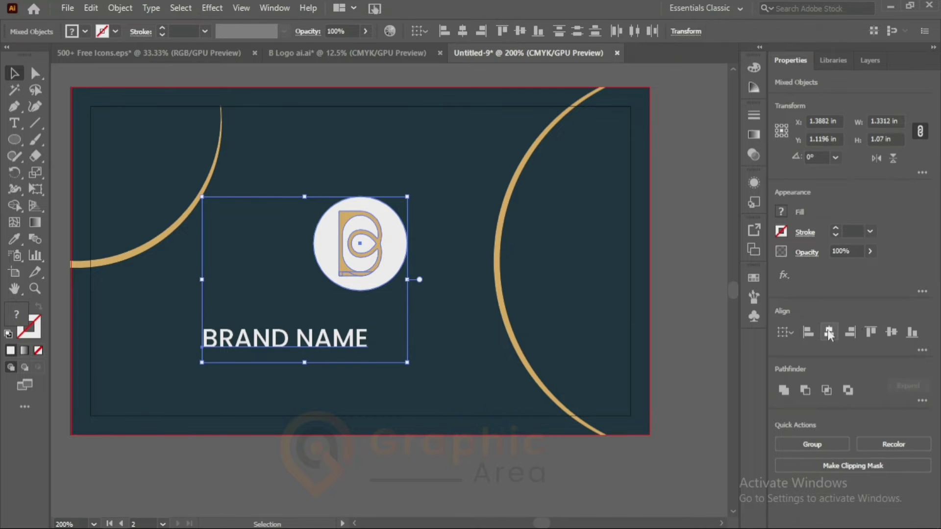
pyautogui.click(828, 333)
pyautogui.click(354, 470)
pyautogui.moveTo(324, 341); pyautogui.dragTo(325, 314)
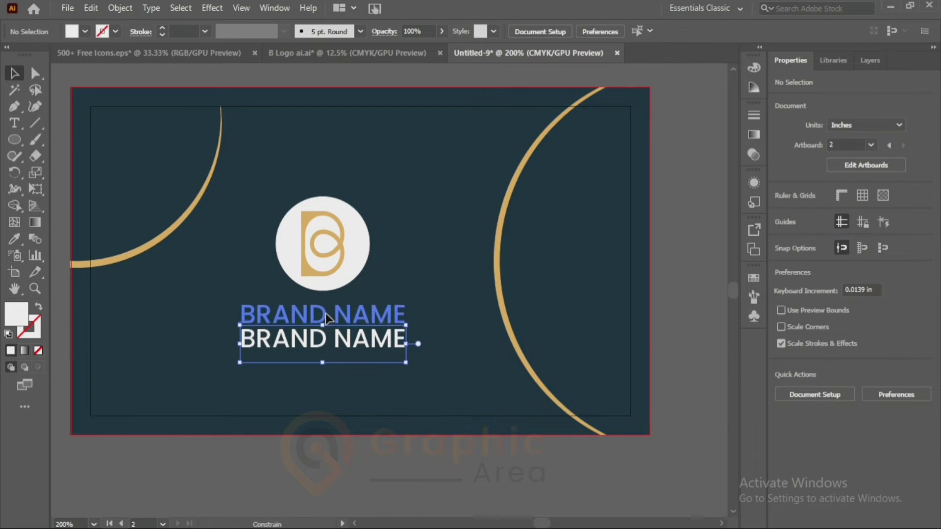
pyautogui.press('t')
pyautogui.scroll(-2, 215, 315)
# Type the tagline 'TAG LINE GOSE HERE' below BRAND NAME in white Poppins ExtraLight.
pyautogui.click(215, 315)
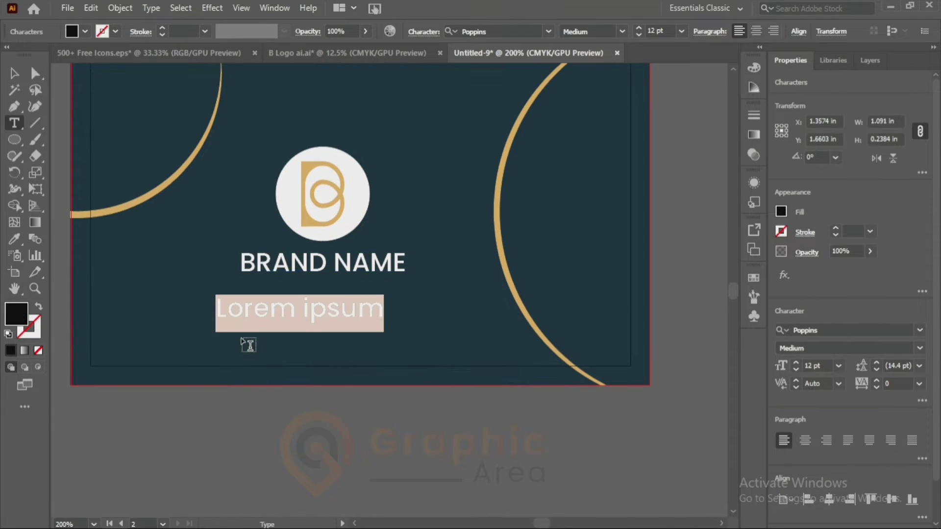
pyautogui.write('lo')
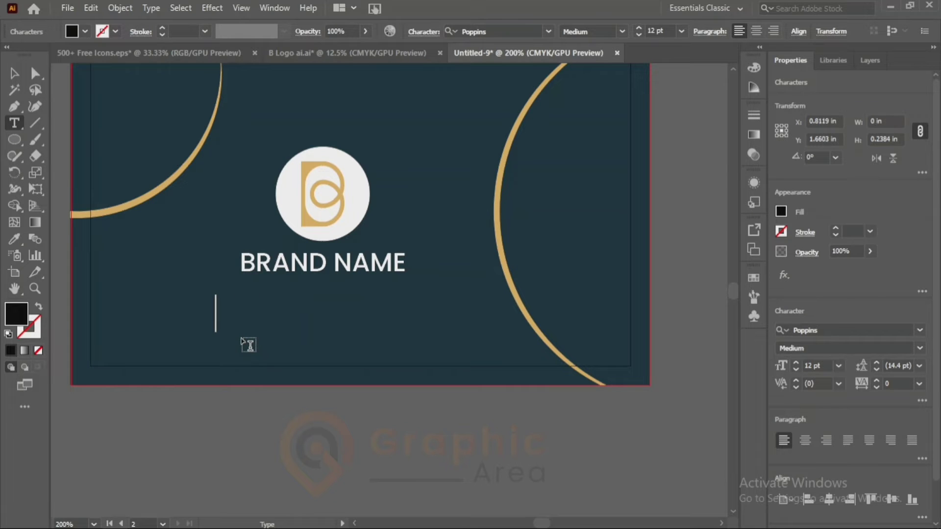
pyautogui.click(85, 32)
pyautogui.click(28, 53)
pyautogui.write('TAG LINE GOSE HERE')
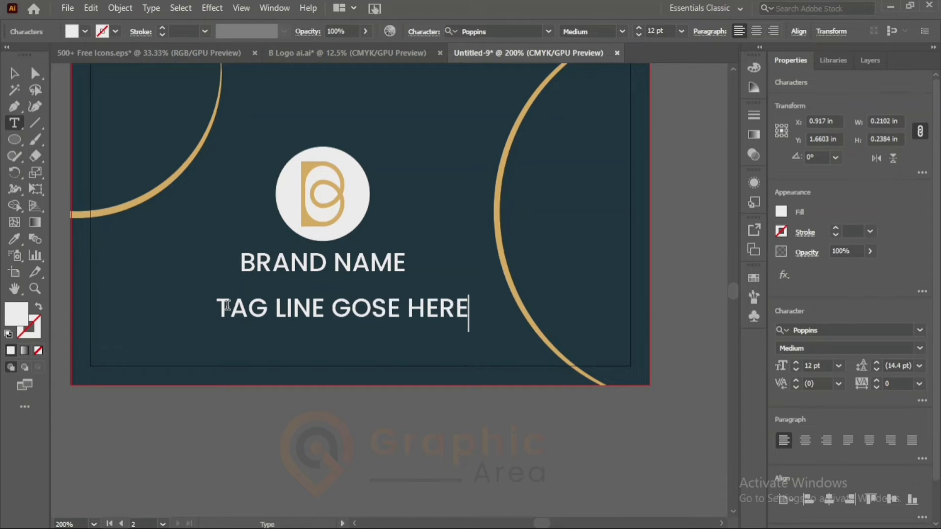
pyautogui.press('Escape')
pyautogui.click(622, 31)
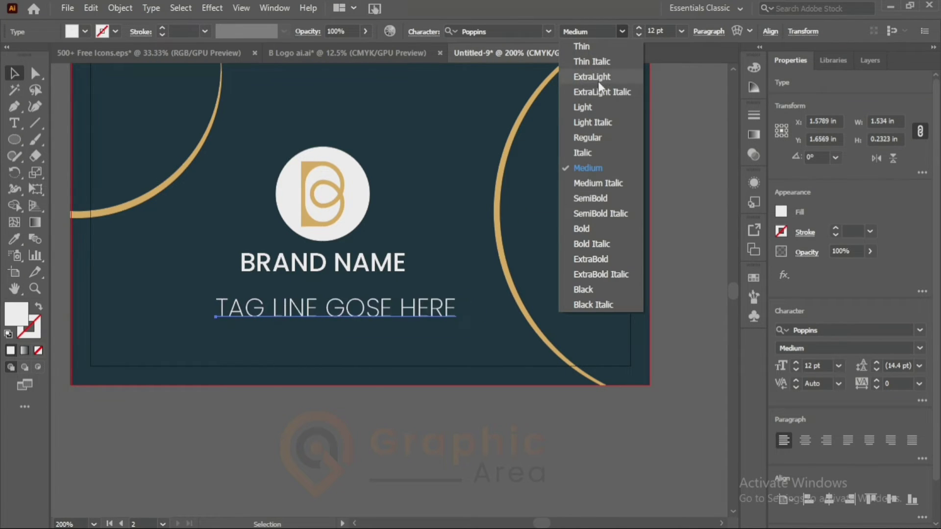
pyautogui.click(593, 77)
# Set the tagline to 7 pt and place it just under BRAND NAME.
pyautogui.click(796, 369)
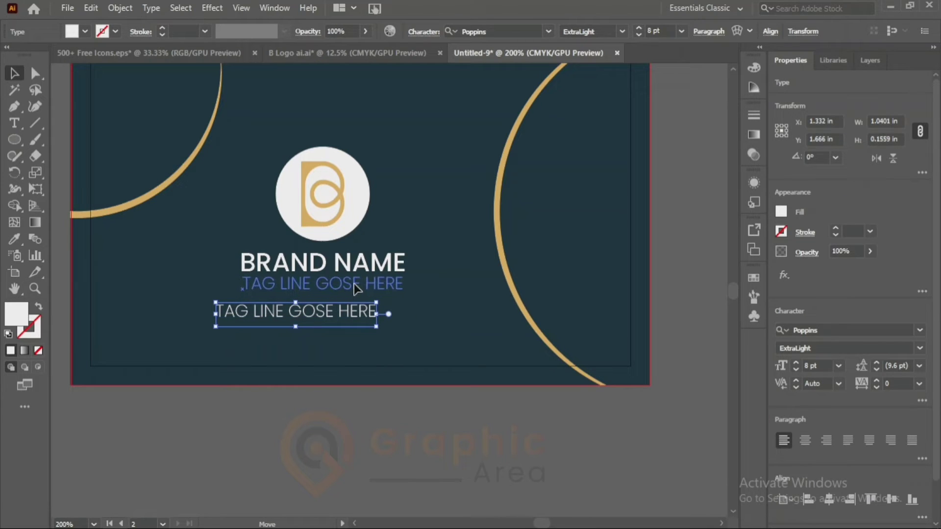
pyautogui.moveTo(356, 289); pyautogui.dragTo(347, 292)
pyautogui.click(797, 370)
pyautogui.click(797, 369)
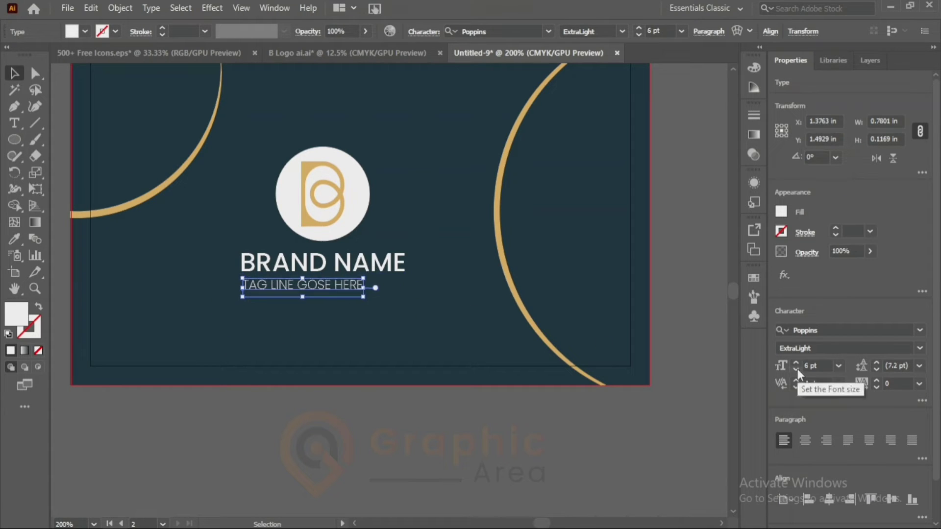
pyautogui.click(876, 363)
pyautogui.click(797, 362)
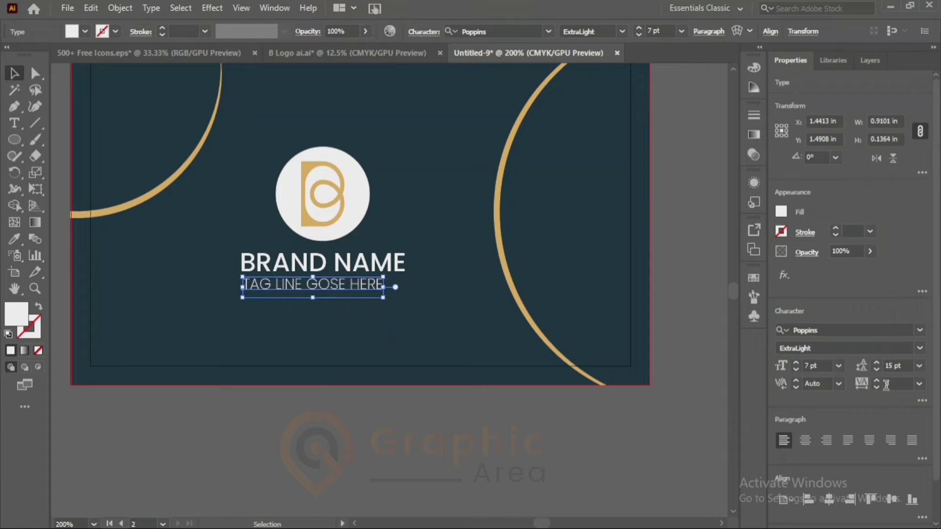
# Set the tagline tracking to 300, then tighten it step by step with the arrow keys.
pyautogui.click(889, 384)
pyautogui.write('300')
pyautogui.press('Return')
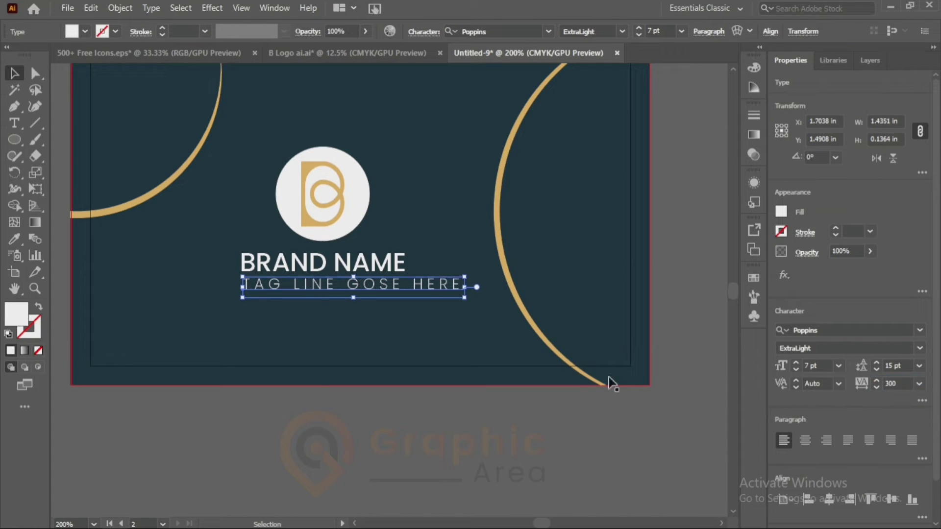
pyautogui.click(890, 382)
pyautogui.press('Down')
pyautogui.press('Down')
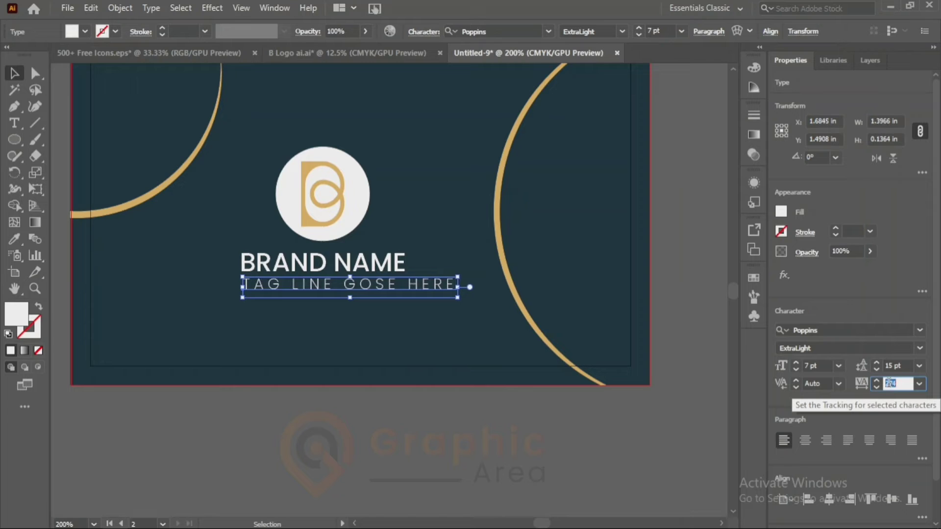
pyautogui.press('Down')
pyautogui.press('Down')
pyautogui.press('Down')
pyautogui.press('Down')
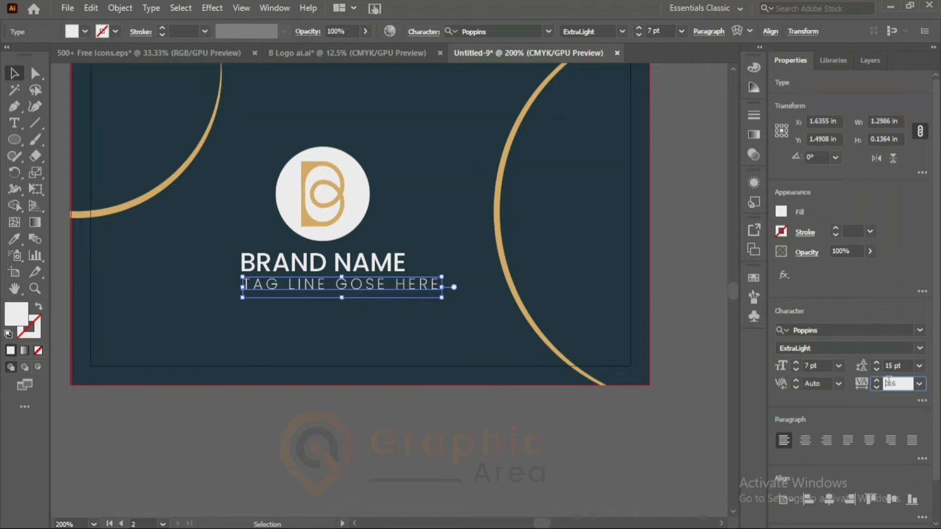
pyautogui.press('Down')
pyautogui.press('Down')
pyautogui.press('Down')
pyautogui.press('Down')
pyautogui.press('Down')
pyautogui.press('Down')
pyautogui.press('Down')
pyautogui.press('Down')
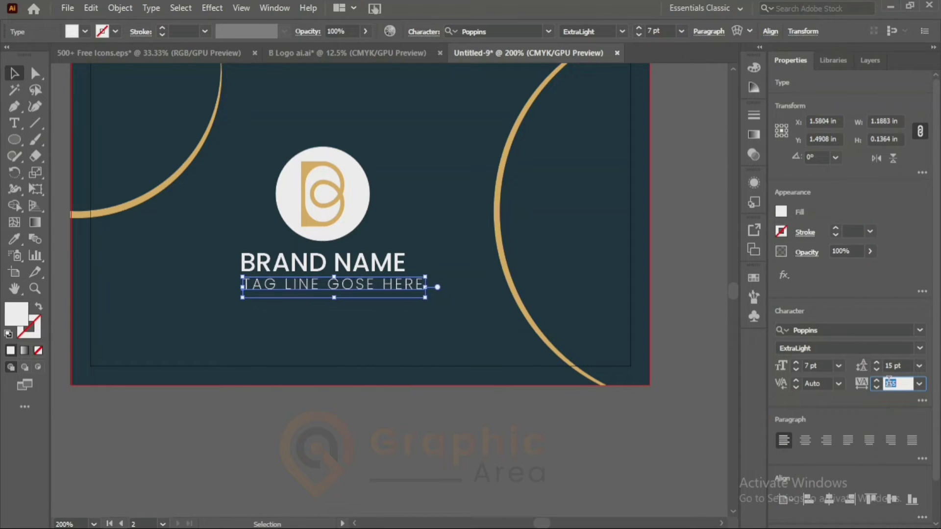
pyautogui.press('Down')
pyautogui.press('Down')
pyautogui.press('Down')
pyautogui.press('Down')
pyautogui.press('Down')
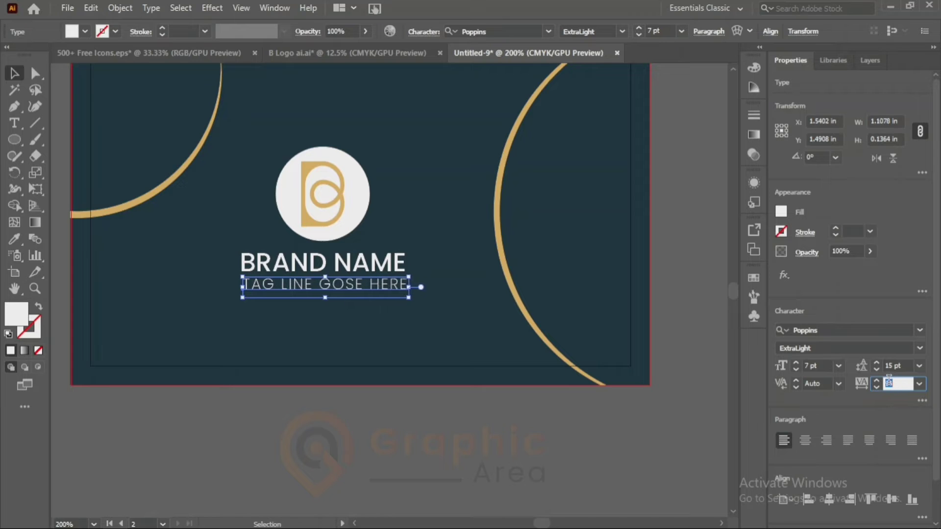
pyautogui.press('Down')
pyautogui.press('Down')
# Group the logo, BRAND NAME and tagline, centre the group, and lower it on the back card.
pyautogui.keyDown('shift'); pyautogui.click(365, 268); pyautogui.keyUp('shift')
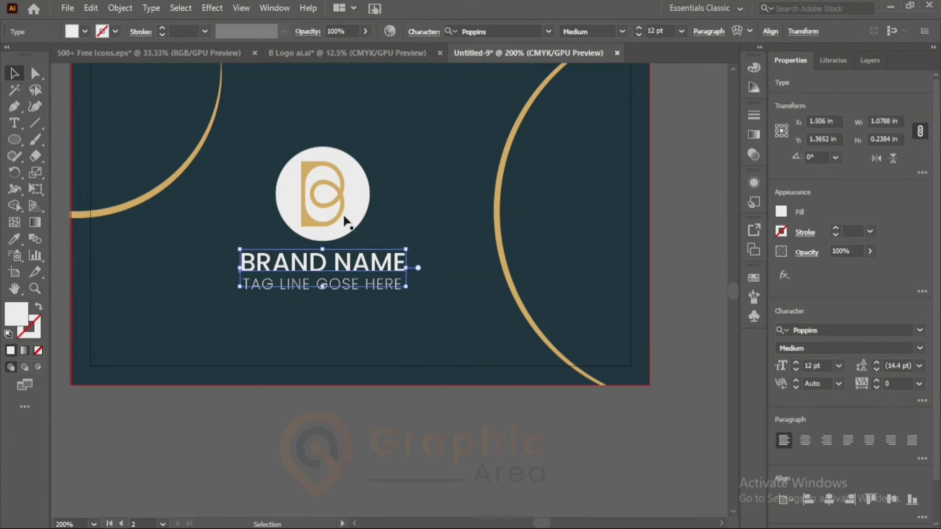
pyautogui.keyDown('shift'); pyautogui.click(347, 221); pyautogui.keyUp('shift')
pyautogui.hotkey('ctrl', 'g')
pyautogui.click(829, 332)
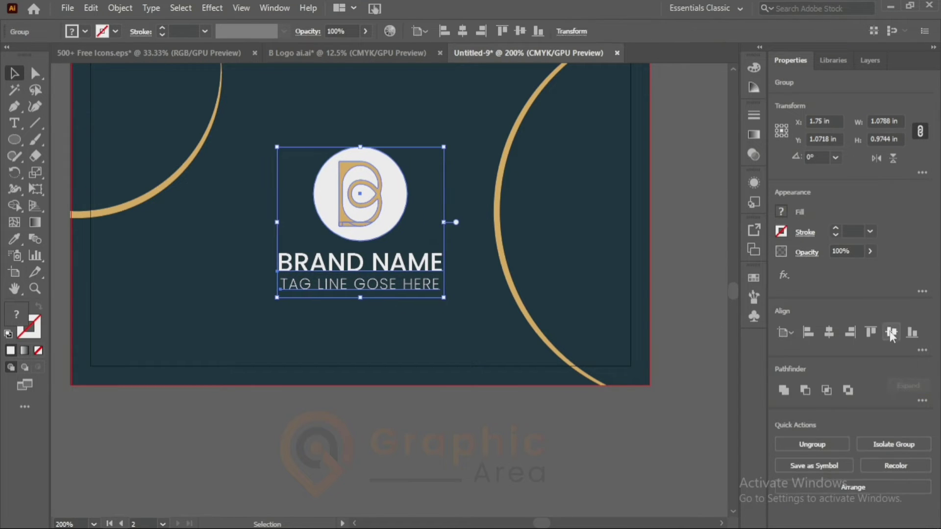
pyautogui.click(871, 332)
pyautogui.click(414, 436)
pyautogui.hotkey('ctrl', '1')
pyautogui.moveTo(382, 262); pyautogui.dragTo(382, 308)
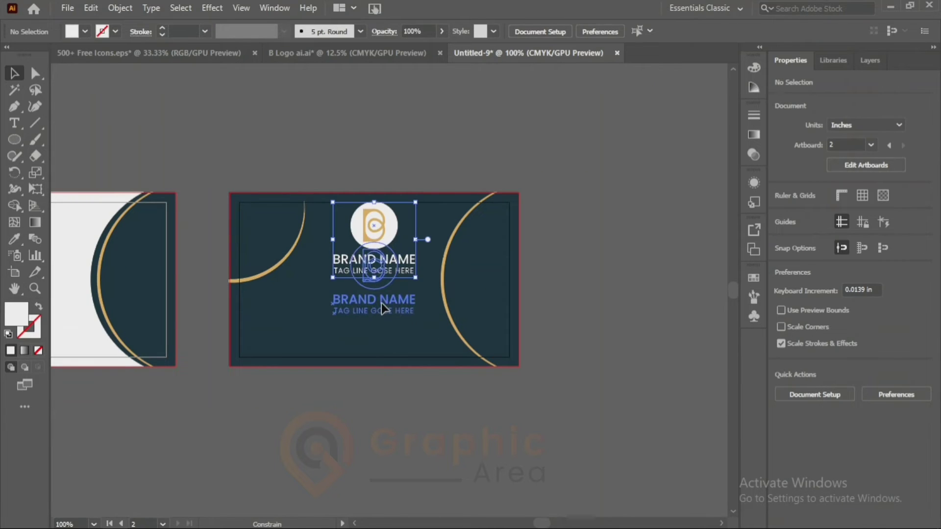
# Delete the leftover colour swatches from the canvas beside the front card.
pyautogui.click(573, 294)
pyautogui.hscroll(-2, 496, 255)
pyautogui.hscroll(-2, 507, 209)
pyautogui.hscroll(-3, 255, 246)
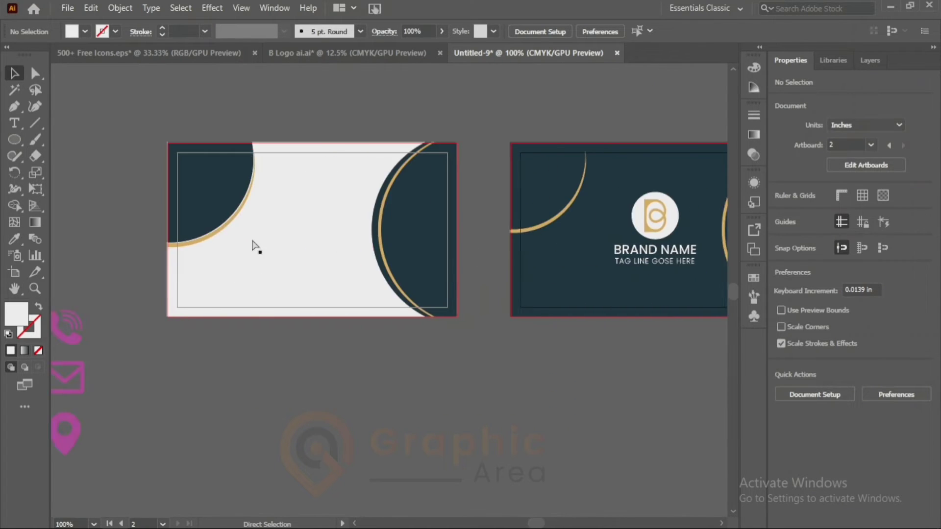
pyautogui.hscroll(-3, 240, 289)
pyautogui.scroll(-3, 240, 289)
pyautogui.hscroll(-2, 240, 289)
pyautogui.click(136, 323)
pyautogui.press('Delete')
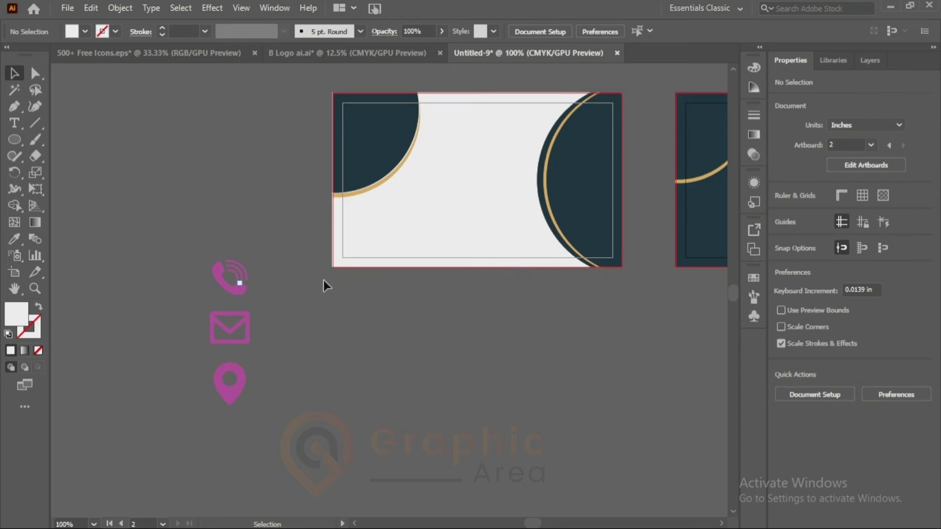
pyautogui.scroll(1, 323, 280)
pyautogui.hscroll(3, 168, 196)
pyautogui.click(14, 123)
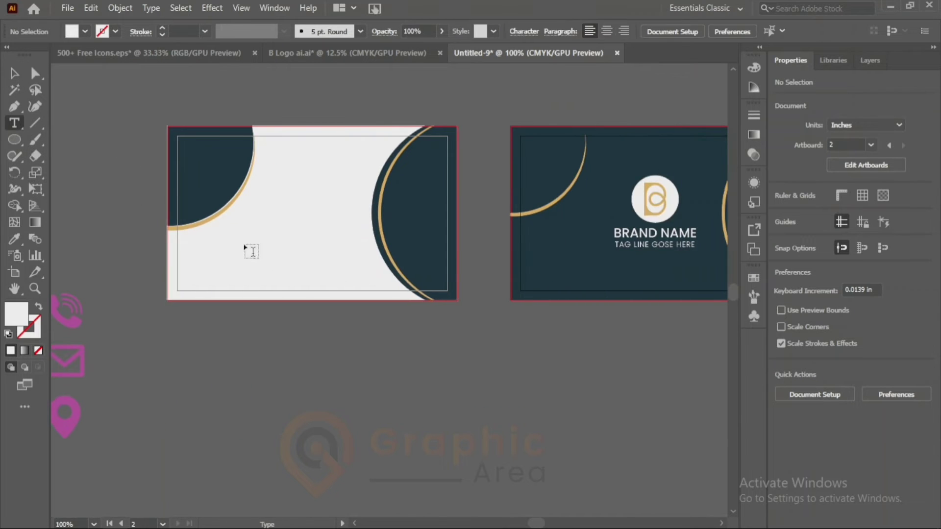
# Type the cardholder's name on the front card and set it in Poppins SemiBold.
pyautogui.click(247, 247)
pyautogui.scroll(-1, 247, 247)
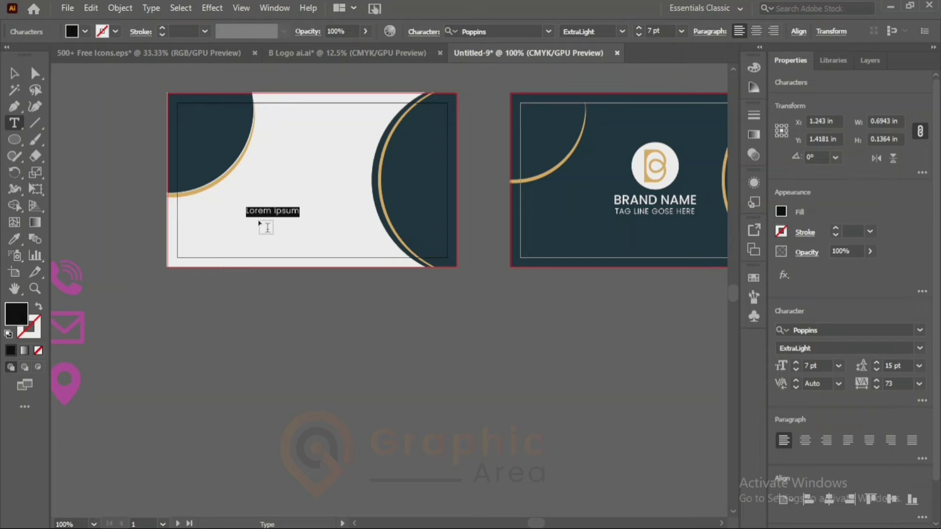
pyautogui.hscroll(-1, 264, 225)
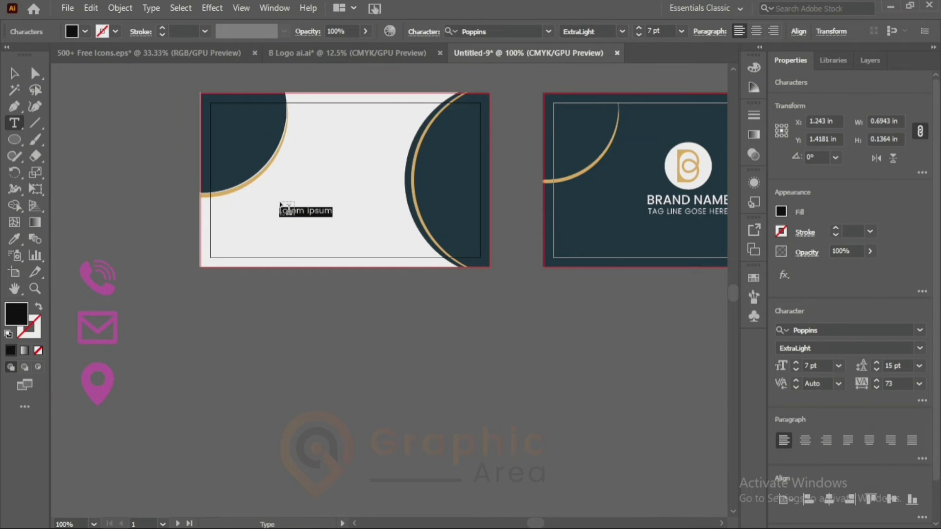
pyautogui.hotkey('ctrl', '+')
pyautogui.hotkey('ctrl', '+')
pyautogui.write('ml')
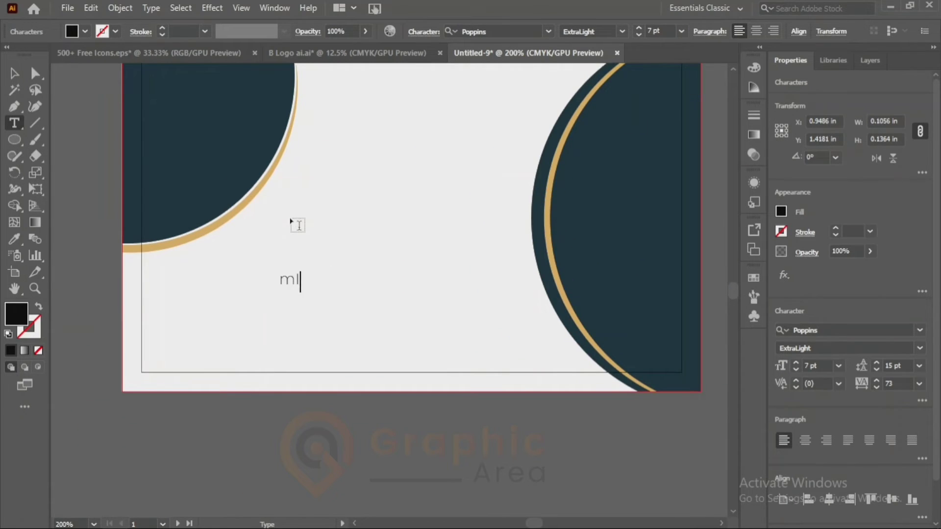
pyautogui.click(85, 31)
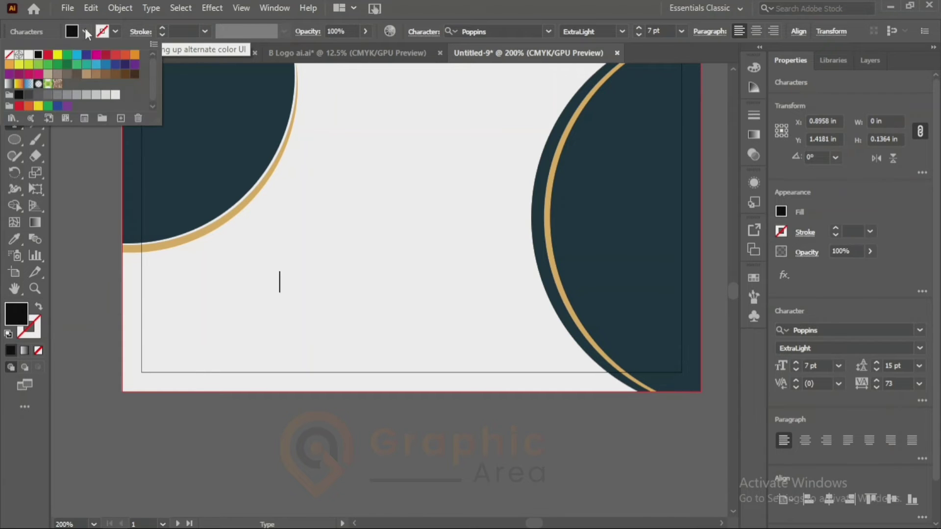
pyautogui.click(621, 31)
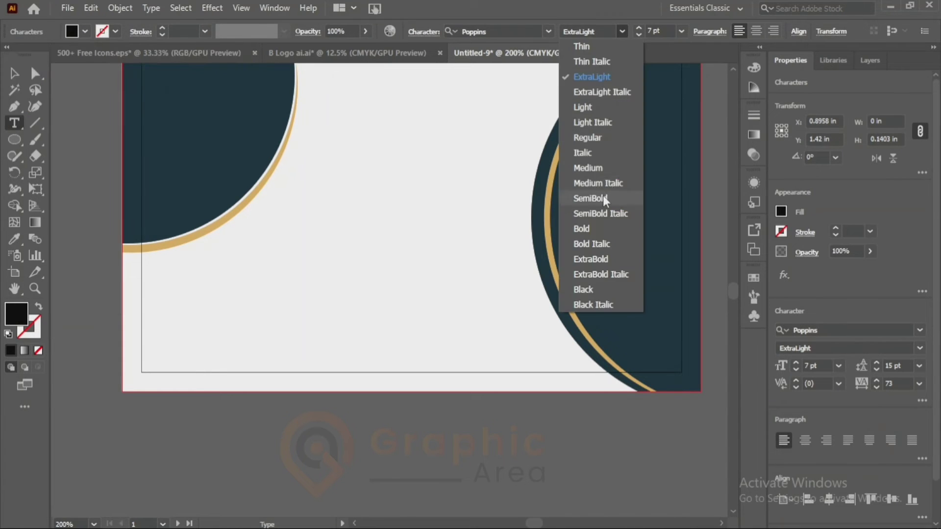
pyautogui.click(588, 200)
pyautogui.write('m')
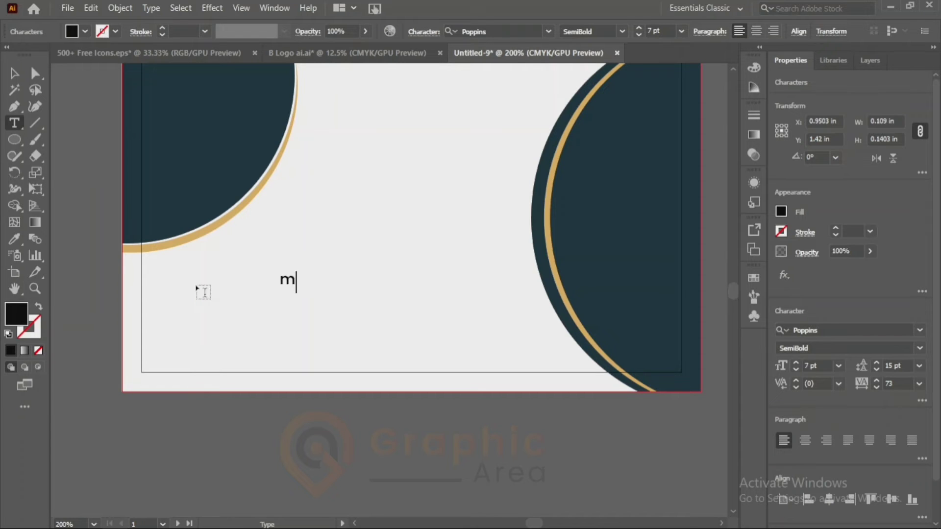
pyautogui.press('BackSpace')
pyautogui.write('Michel Smith')
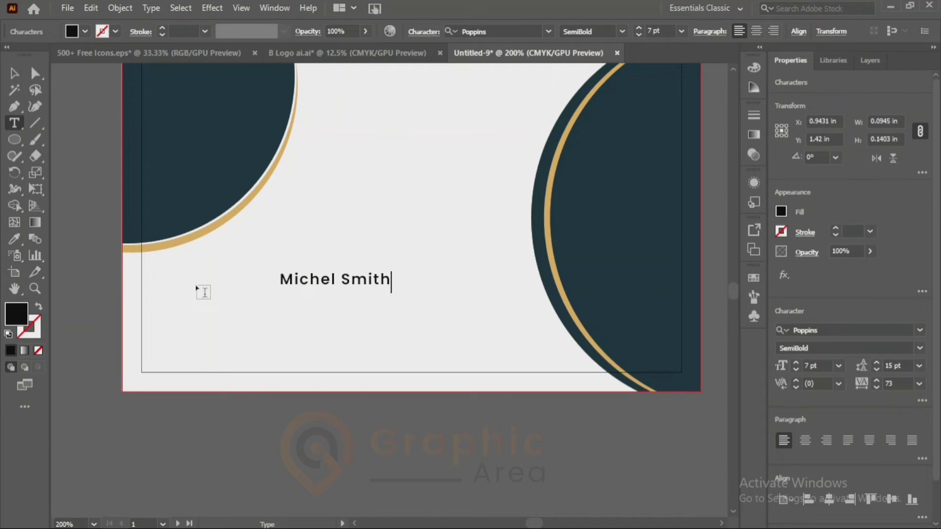
# Add the job title 'Marketing Exoert' below the name in Poppins Light.
pyautogui.click(266, 315)
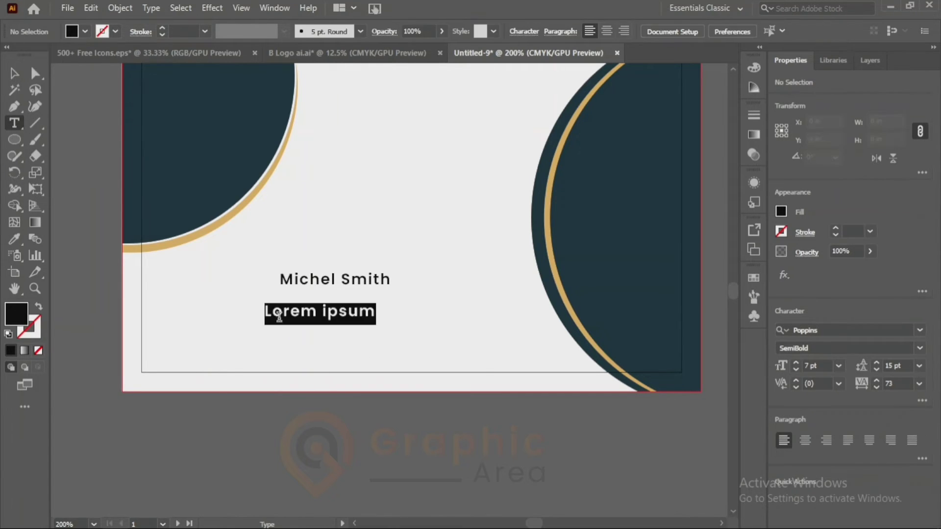
pyautogui.write('Marketing Exoert')
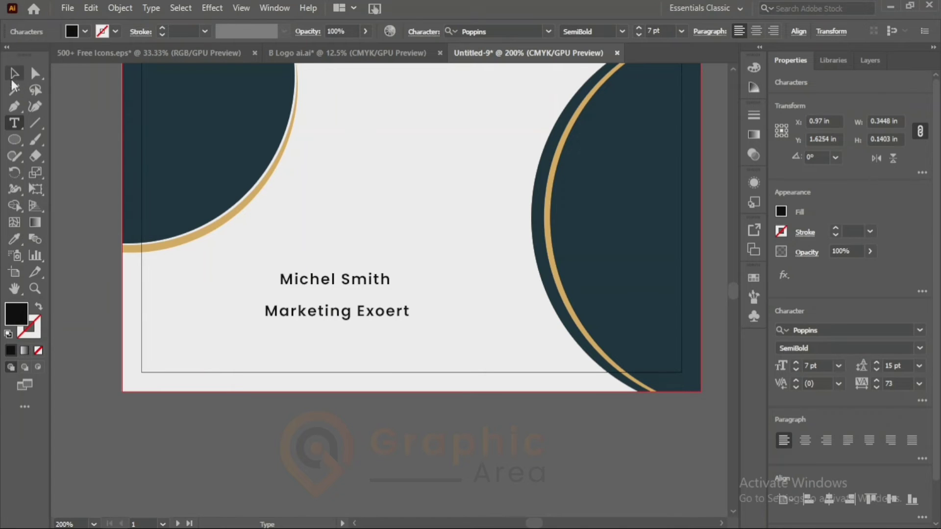
pyautogui.click(13, 82)
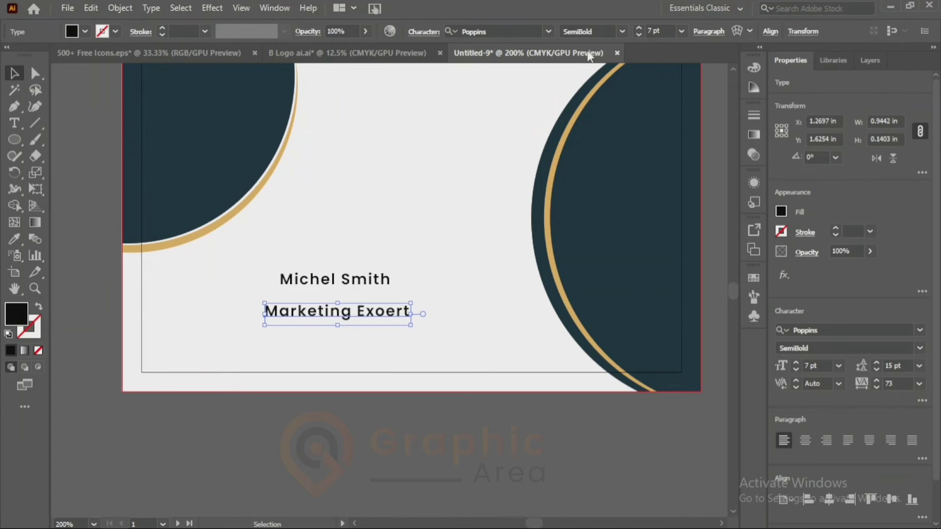
pyautogui.click(622, 31)
pyautogui.click(599, 90)
pyautogui.click(621, 31)
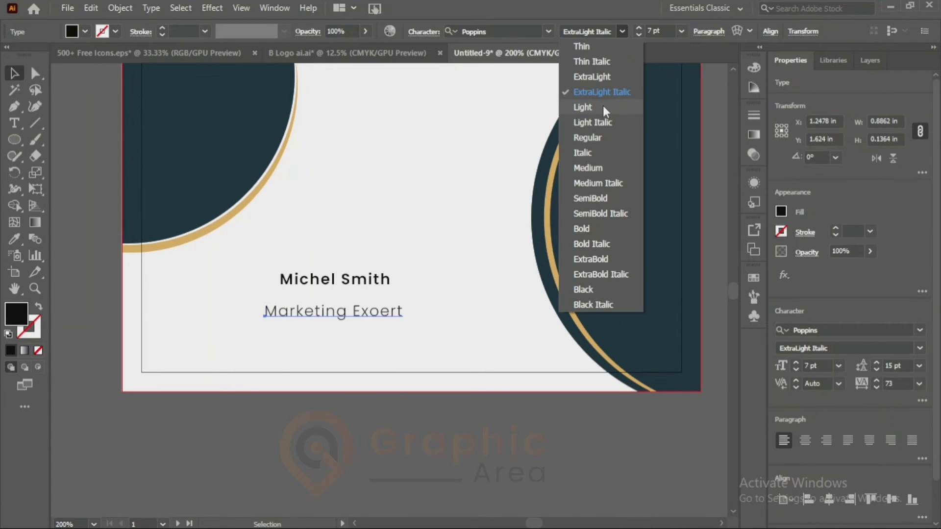
pyautogui.click(596, 104)
# Enlarge the name to 13 pt and left-align it with the job title.
pyautogui.click(367, 282)
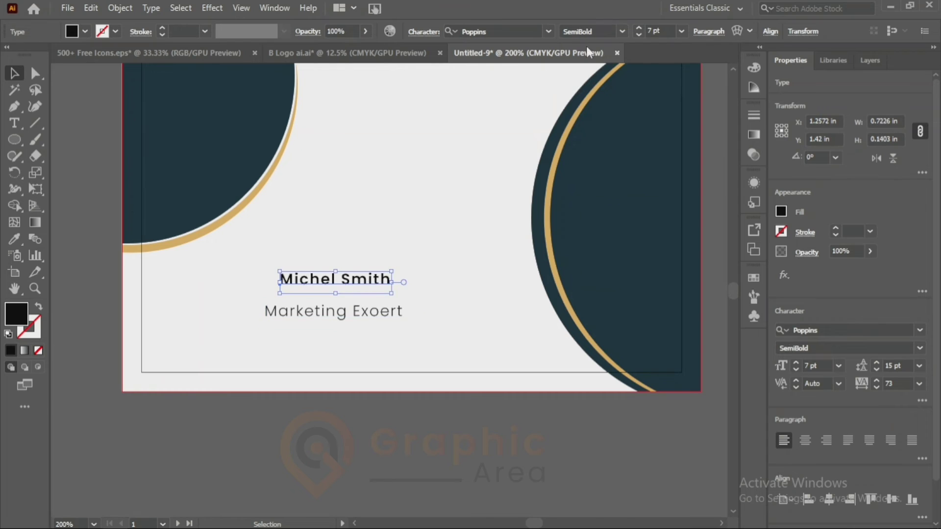
pyautogui.click(638, 29)
pyautogui.click(638, 29)
pyautogui.click(638, 29)
pyautogui.keyDown('shift'); pyautogui.click(371, 316); pyautogui.keyUp('shift')
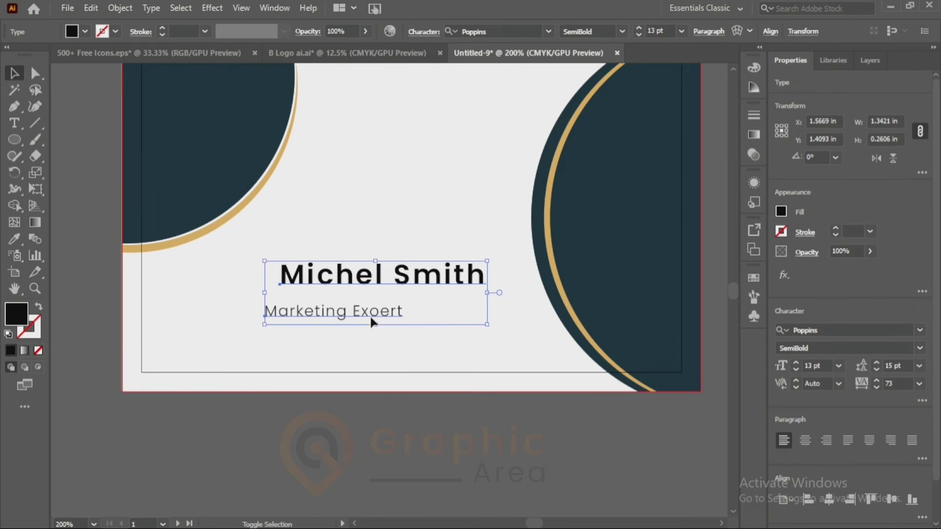
pyautogui.click(783, 499)
pyautogui.click(340, 387)
# Move the title closer to the name, group both lines and fill them white.
pyautogui.moveTo(362, 315); pyautogui.dragTo(359, 302)
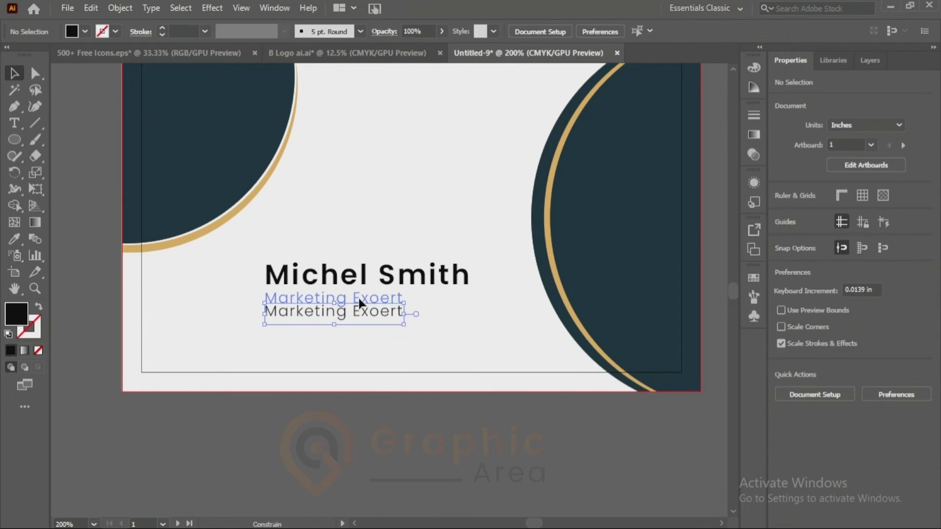
pyautogui.keyDown('shift'); pyautogui.click(367, 274); pyautogui.keyUp('shift')
pyautogui.hotkey('ctrl', 'g')
pyautogui.moveTo(140, 115); pyautogui.dragTo(206, 182)
pyautogui.click(85, 31)
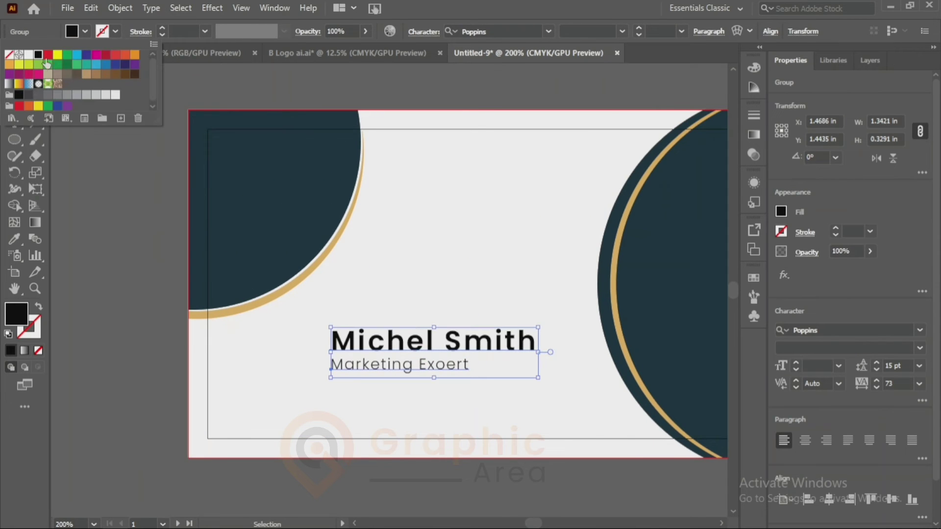
pyautogui.click(28, 55)
pyautogui.press('Escape')
# Place the white text group inside the navy top-left quarter-circle.
pyautogui.moveTo(519, 377); pyautogui.dragTo(407, 215)
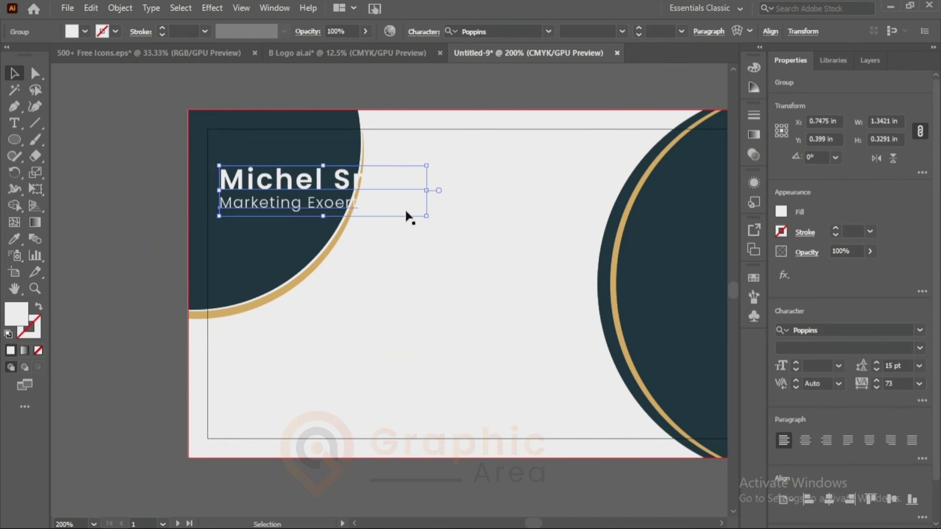
pyautogui.hotkey('ctrl', '=')
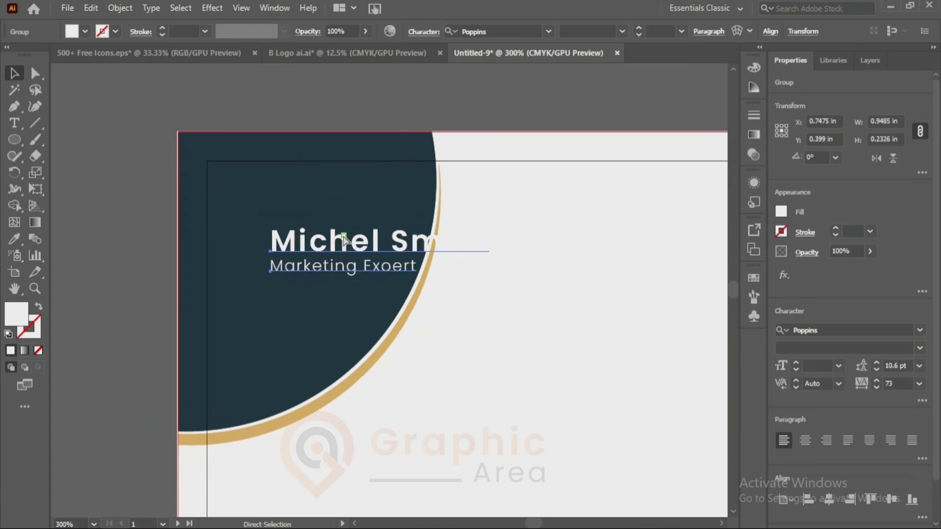
pyautogui.moveTo(344, 240)
pyautogui.mouseDown()
pyautogui.moveTo(327, 196)
pyautogui.moveTo(310, 202)
pyautogui.mouseUp()
pyautogui.click(382, 92)
pyautogui.hotkey('ctrl', '-')
pyautogui.hotkey('ctrl', '-')
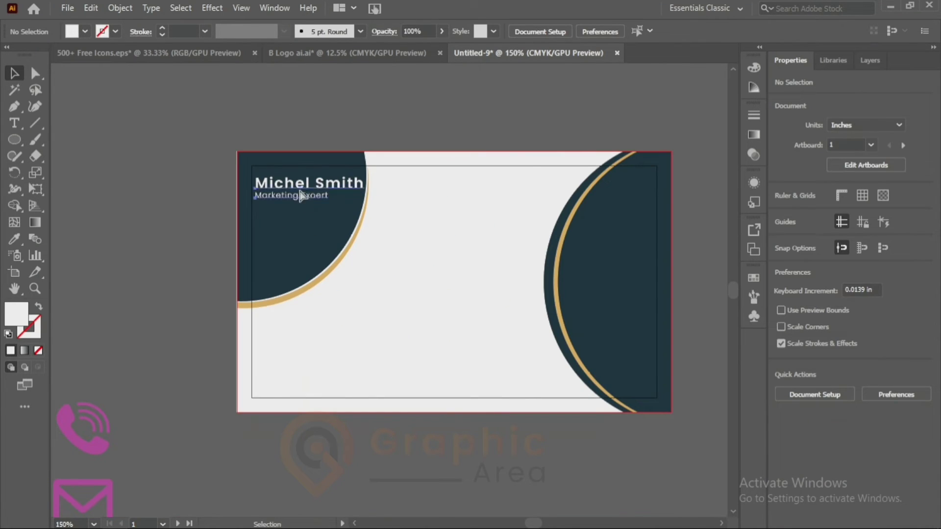
pyautogui.click(301, 195)
pyautogui.click(389, 86)
pyautogui.hscroll(3, 389, 86)
# Recolour the three pink icons navy, move them onto the front card and halve their size.
pyautogui.scroll(-3, 321, 157)
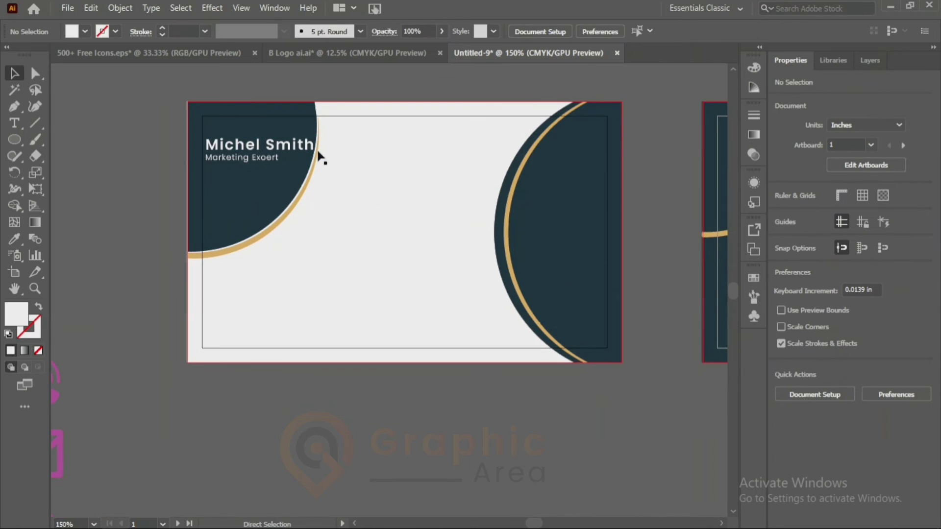
pyautogui.hotkey('ctrl', '-')
pyautogui.hscroll(-2, 317, 164)
pyautogui.moveTo(198, 396); pyautogui.dragTo(132, 228)
pyautogui.press('i')
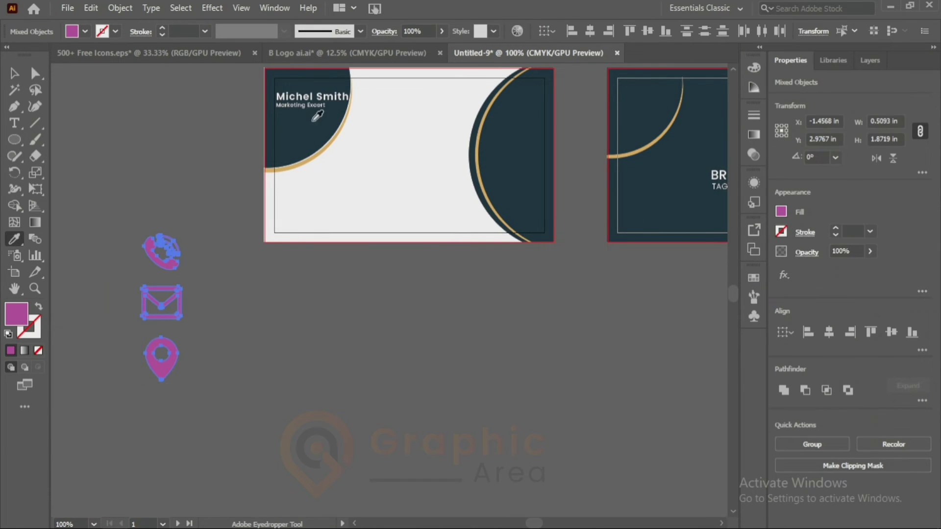
pyautogui.click(317, 116)
pyautogui.click(14, 73)
pyautogui.moveTo(176, 304); pyautogui.dragTo(341, 225)
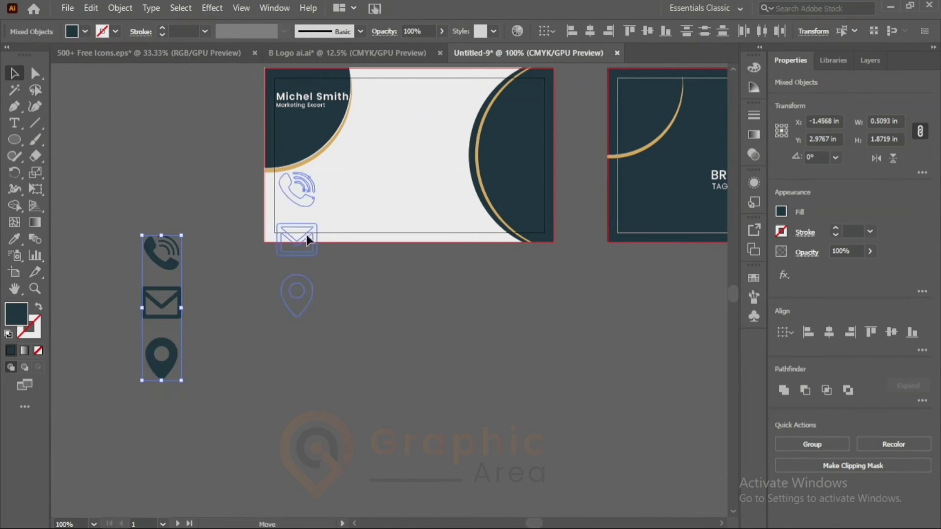
pyautogui.moveTo(346, 301); pyautogui.dragTo(338, 267)
# Shrink the phone, mail and location icons further.
pyautogui.hotkey('ctrl', '+')
pyautogui.hotkey('ctrl', '+')
pyautogui.hotkey('ctrl', '+')
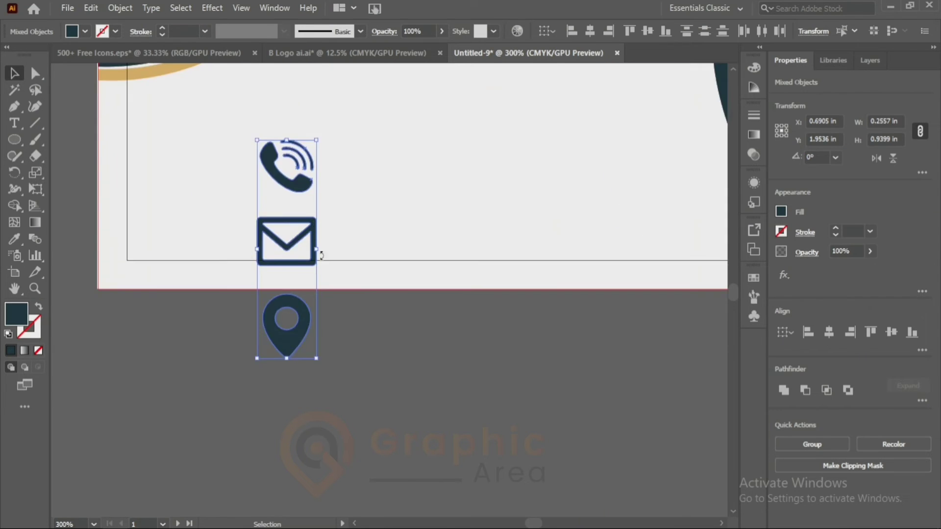
pyautogui.scroll(2, 314, 269)
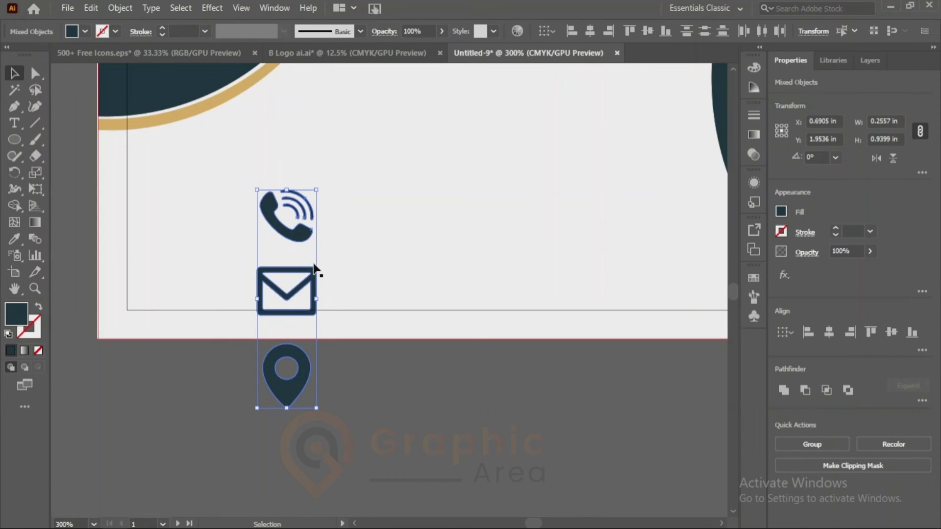
pyautogui.scroll(-2, 318, 307)
pyautogui.hscroll(-3, 317, 306)
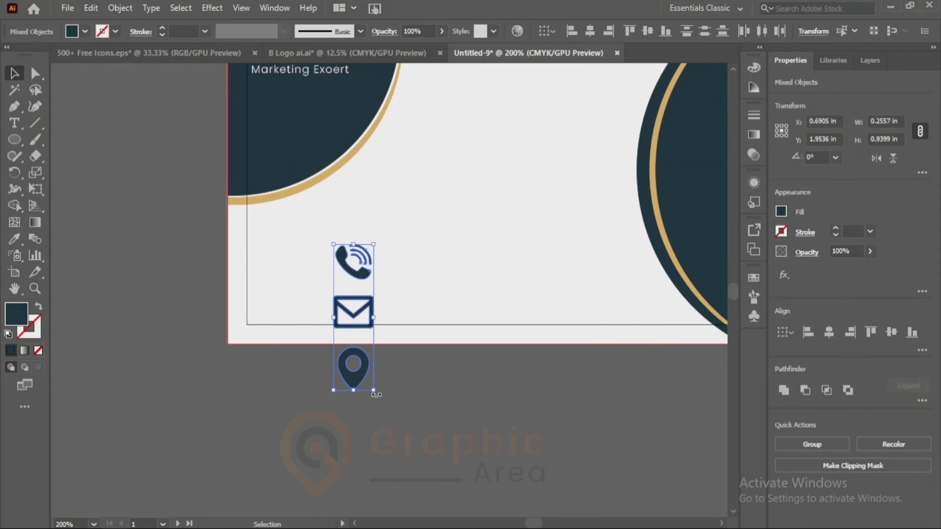
pyautogui.moveTo(367, 374); pyautogui.dragTo(293, 304)
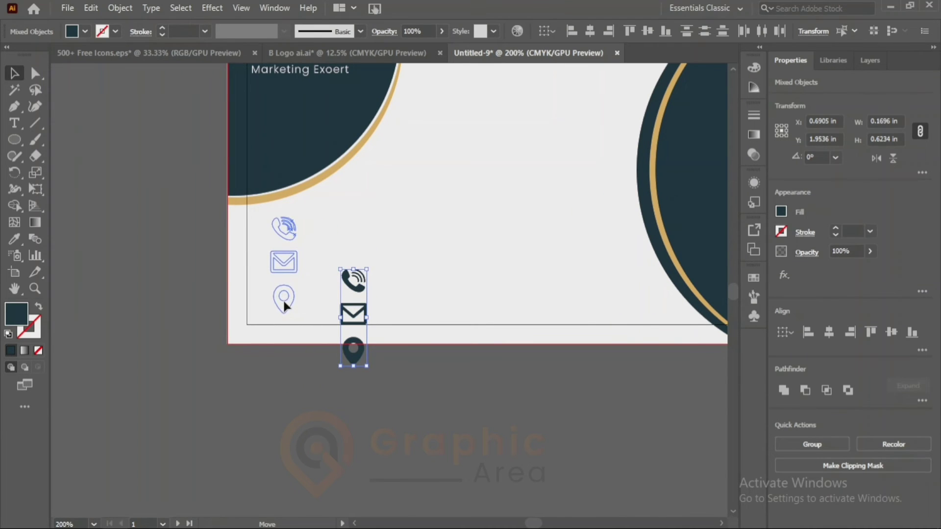
pyautogui.moveTo(291, 298); pyautogui.dragTo(283, 299)
pyautogui.scroll(2, 286, 245)
pyautogui.scroll(1, 294, 190)
# Colour the icons gold from the ring and line them up under the name.
pyautogui.click(14, 239)
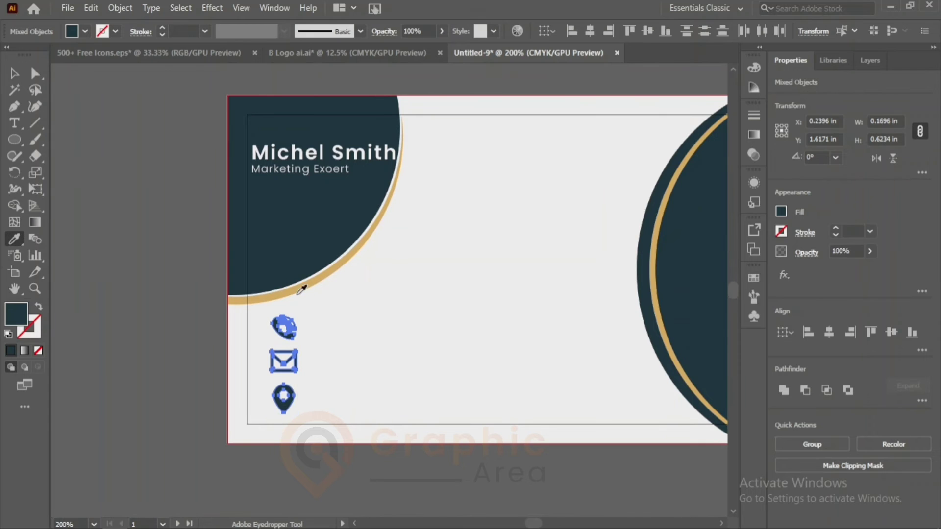
pyautogui.click(302, 289)
pyautogui.click(14, 73)
pyautogui.click(114, 209)
pyautogui.scroll(-1, 332, 154)
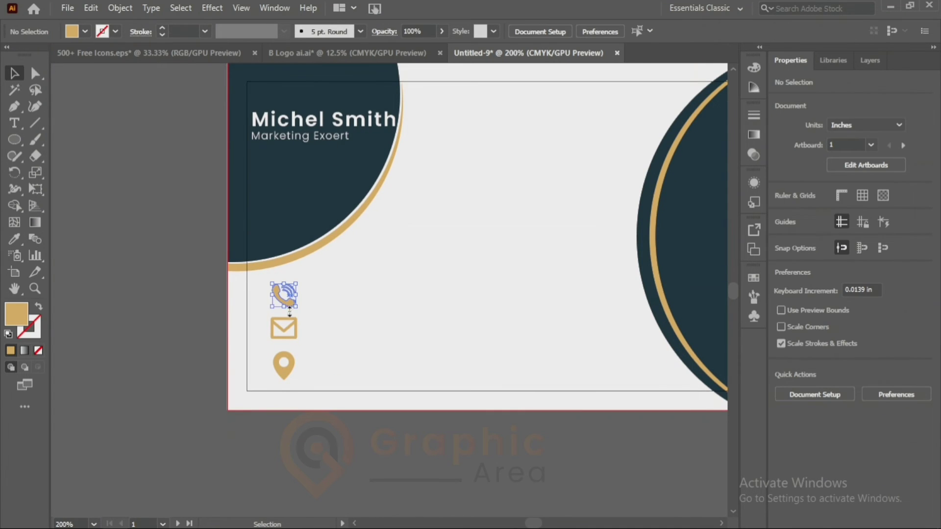
pyautogui.moveTo(290, 313)
pyautogui.mouseDown()
pyautogui.moveTo(294, 362)
pyautogui.moveTo(274, 362)
pyautogui.mouseUp()
pyautogui.keyDown('shift'); pyautogui.click(290, 126); pyautogui.keyUp('shift')
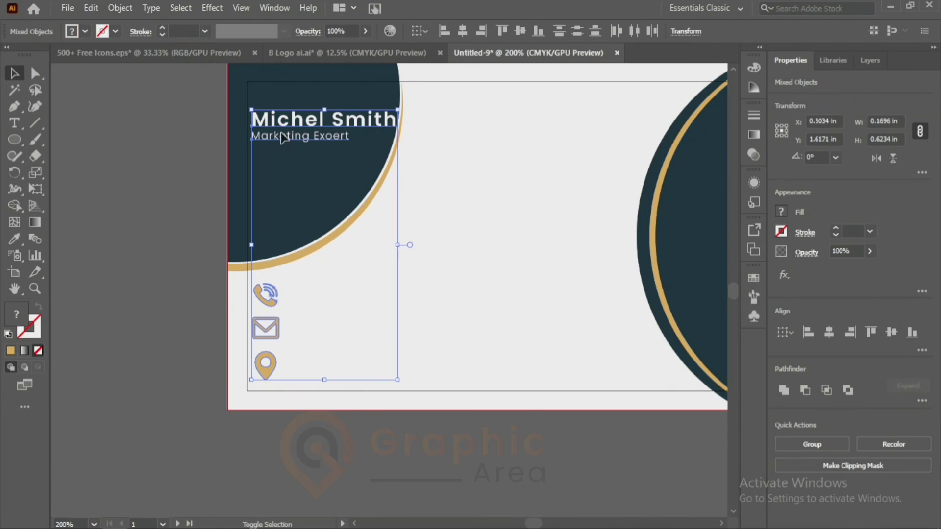
# Add a placeholder phone-number text line beside the phone icon.
pyautogui.click(381, 452)
pyautogui.hscroll(1, 319, 463)
pyautogui.press('t')
pyautogui.scroll(-1, 324, 294)
pyautogui.click(234, 258)
pyautogui.scroll(3, 235, 258)
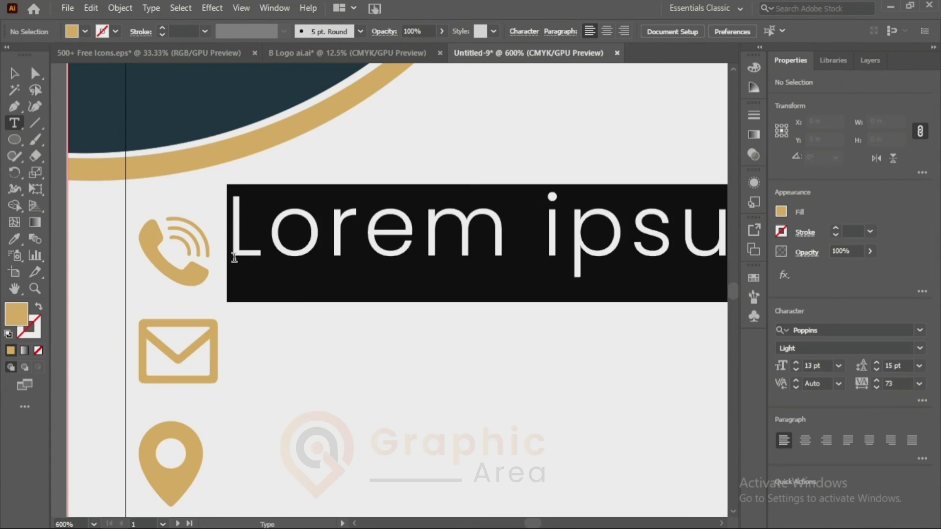
pyautogui.scroll(-1, 303, 308)
pyautogui.scroll(-1, 304, 309)
pyautogui.write('000')
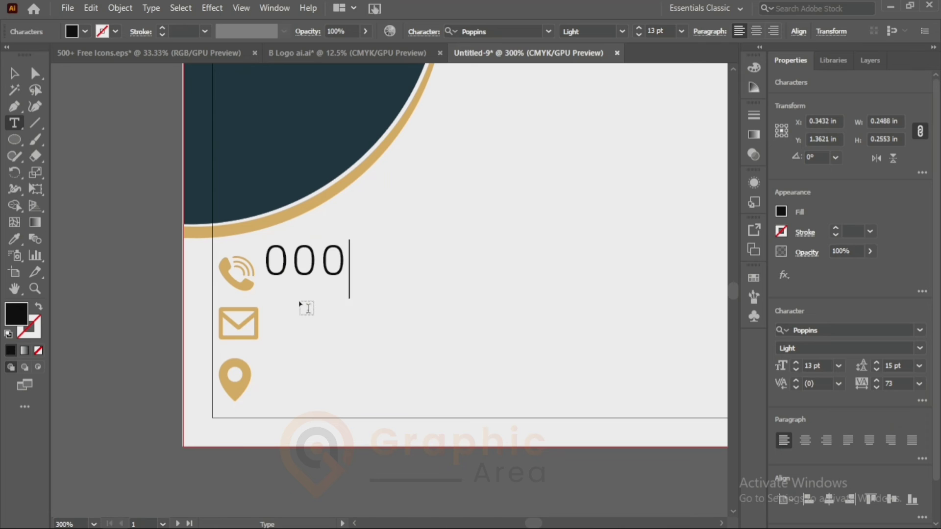
pyautogui.write(' 987 5678')
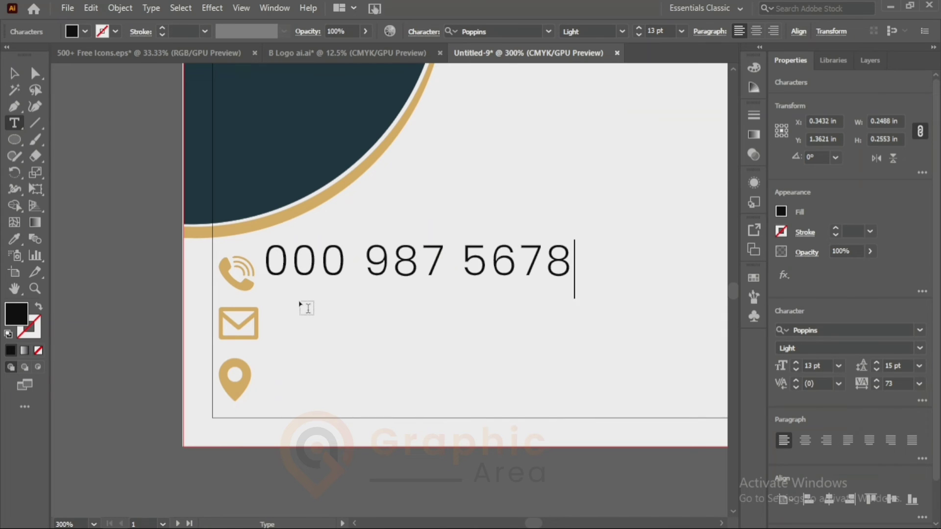
pyautogui.press('Escape')
pyautogui.click(637, 34)
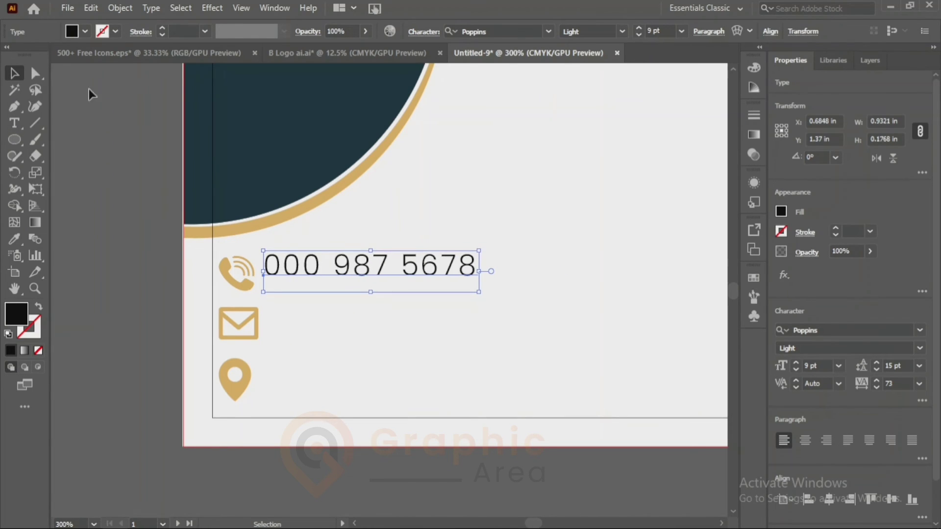
# Vertically centre the number on the phone icon and copy it to the envelope and pin rows.
pyautogui.rightClick(103, 222)
pyautogui.click(343, 343)
pyautogui.scroll(-2, 362, 210)
pyautogui.moveTo(326, 197); pyautogui.dragTo(349, 202)
pyautogui.keyDown('shift'); pyautogui.click(240, 208); pyautogui.keyUp('shift')
pyautogui.click(828, 332)
pyautogui.hotkey('ctrl', 'z')
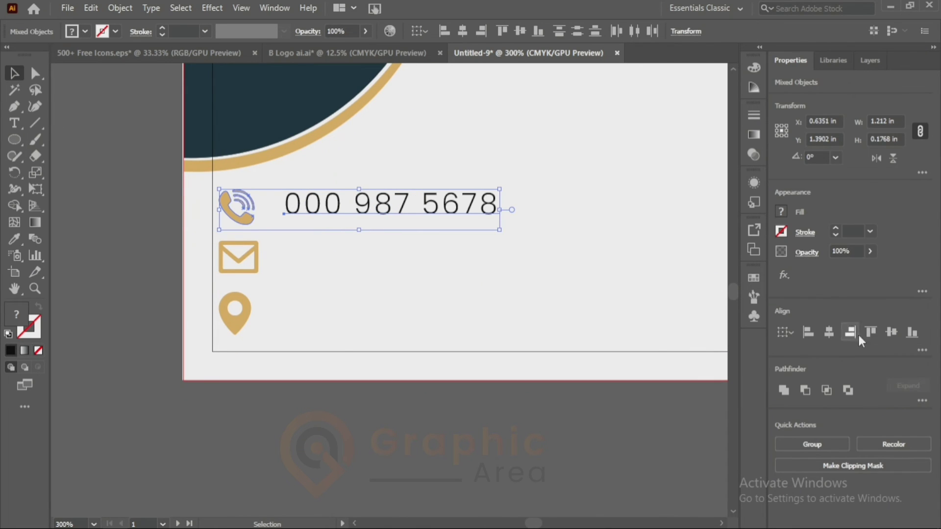
pyautogui.click(888, 331)
pyautogui.click(294, 274)
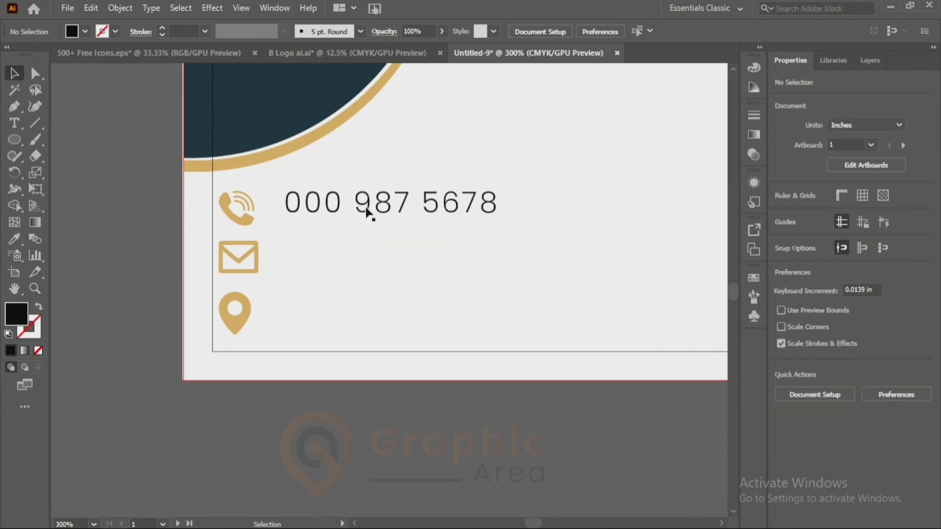
pyautogui.moveTo(370, 212); pyautogui.dragTo(365, 314)
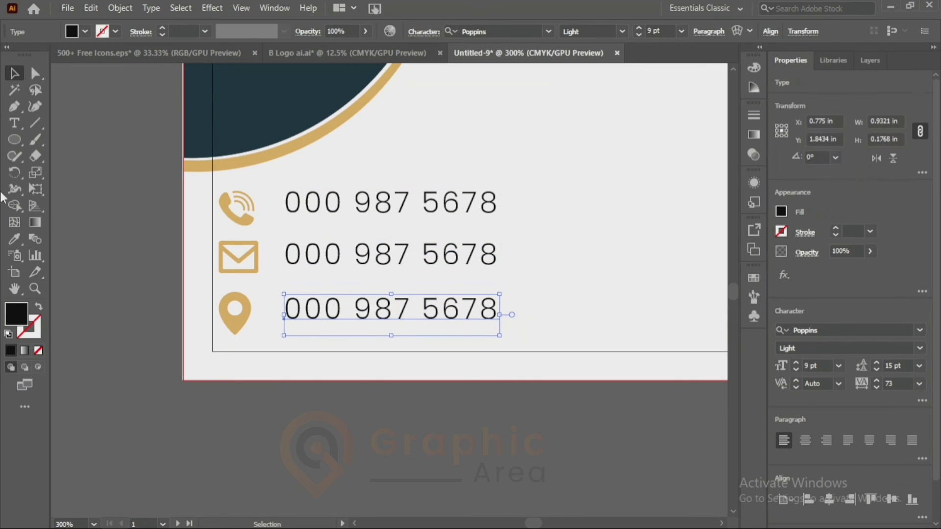
# Replace the envelope row's text with a sample e-mail address.
pyautogui.press('t')
pyautogui.moveTo(291, 249); pyautogui.dragTo(516, 258)
pyautogui.write('www')
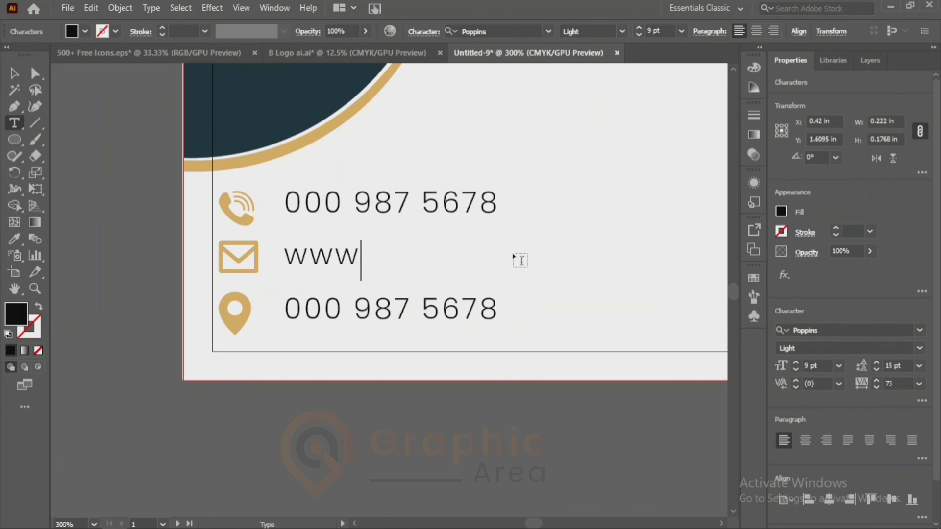
pyautogui.press('BackSpace')
pyautogui.press('BackSpace')
pyautogui.press('BackSpace')
pyautogui.write('your')
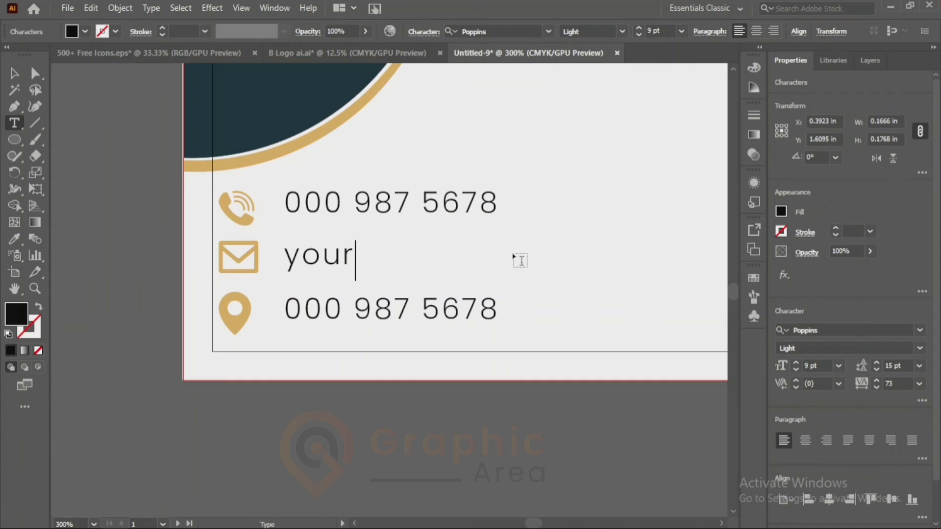
pyautogui.write('gami')
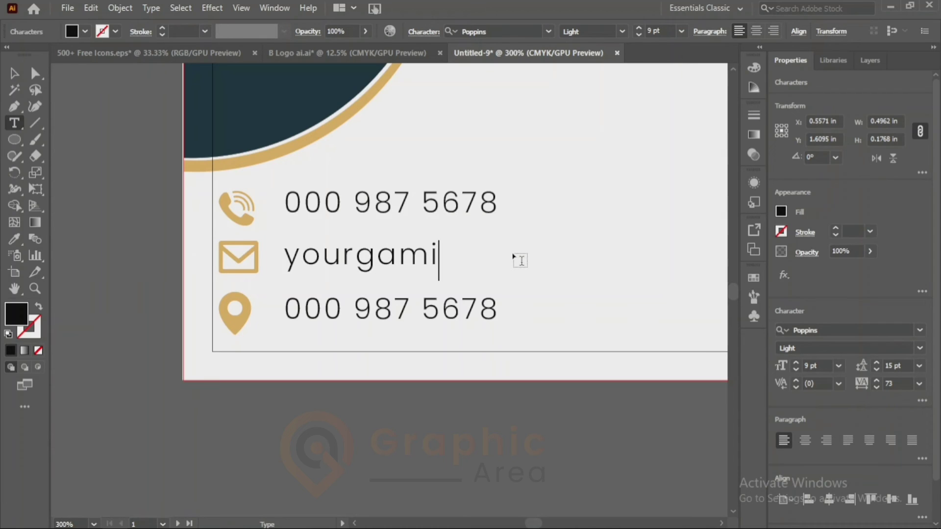
pyautogui.press('BackSpace')
pyautogui.press('BackSpace')
pyautogui.press('BackSpace')
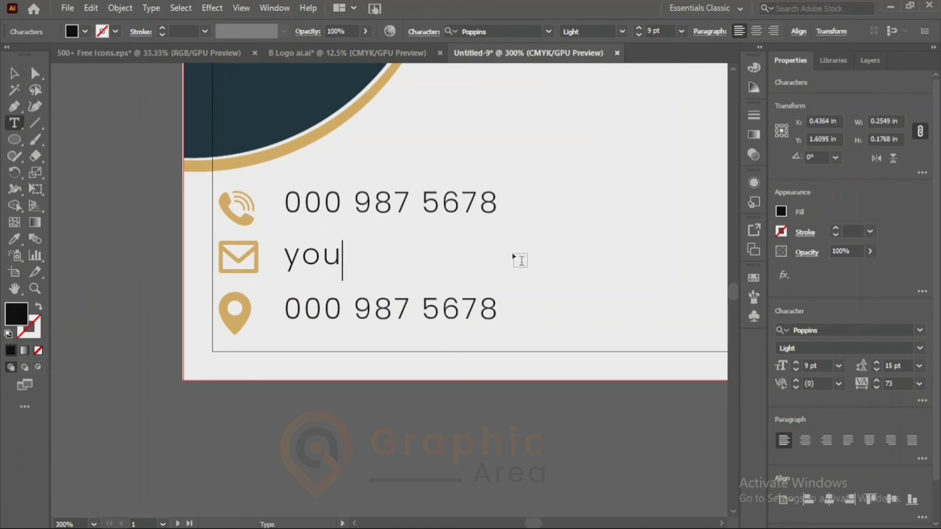
pyautogui.write('@gamil.com')
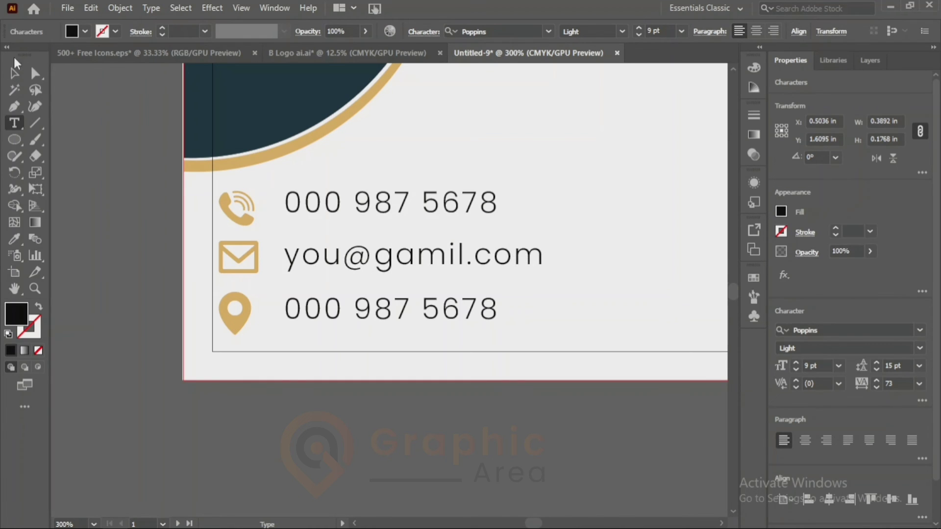
pyautogui.click(15, 73)
# Replace the pin row's text with a sample street address.
pyautogui.click(14, 122)
pyautogui.moveTo(286, 316); pyautogui.dragTo(507, 301)
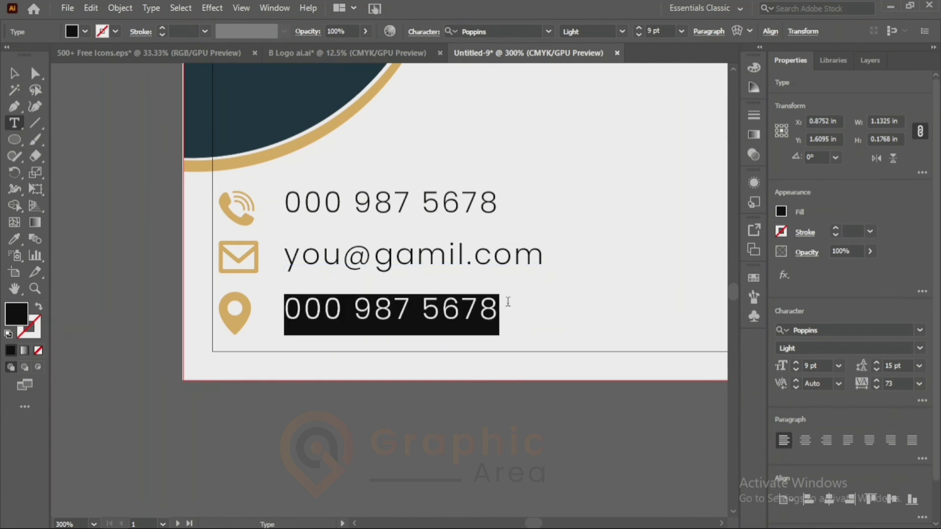
pyautogui.write('USA,')
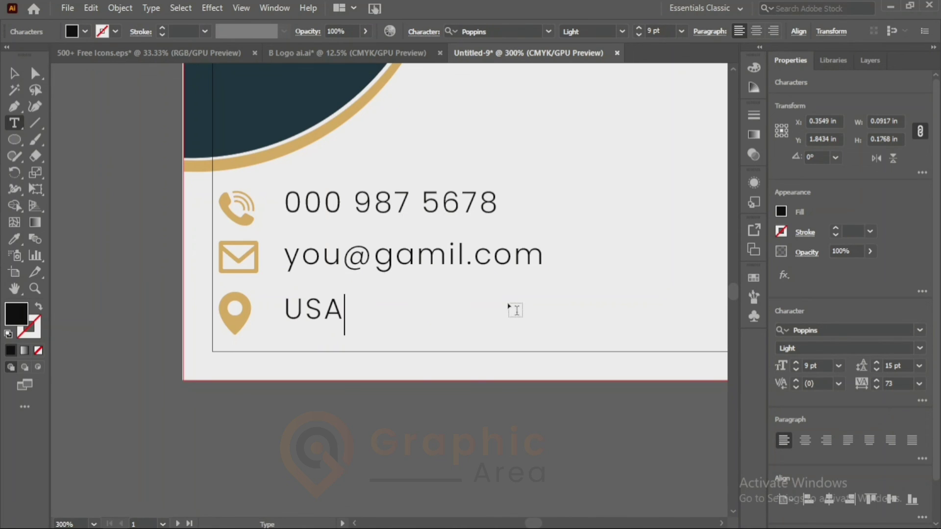
pyautogui.write('123/4 RO')
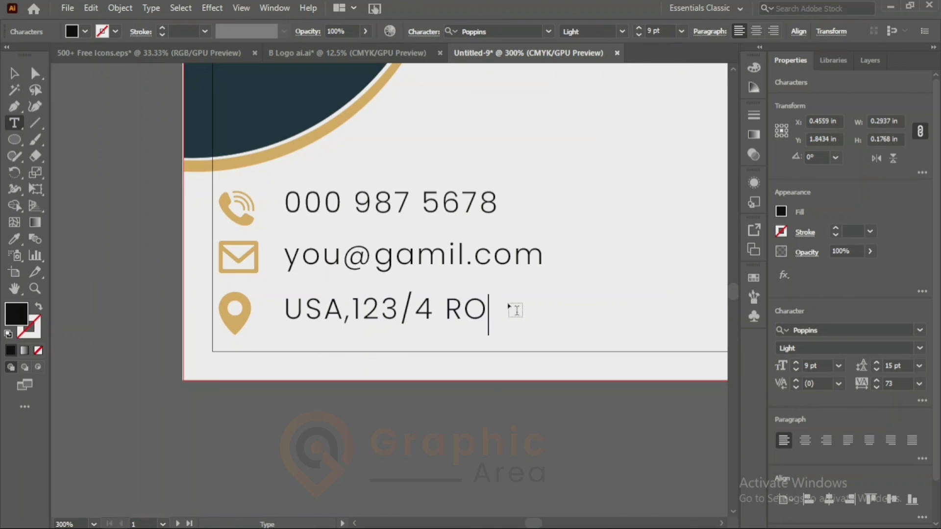
pyautogui.press('BackSpace')
pyautogui.press('BackSpace')
pyautogui.press('BackSpace')
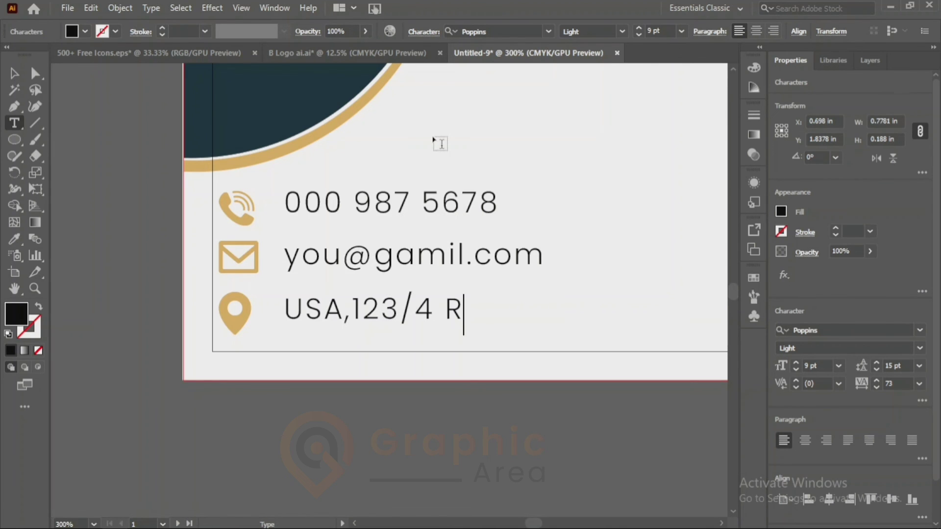
pyautogui.write('oad')
pyautogui.click(16, 74)
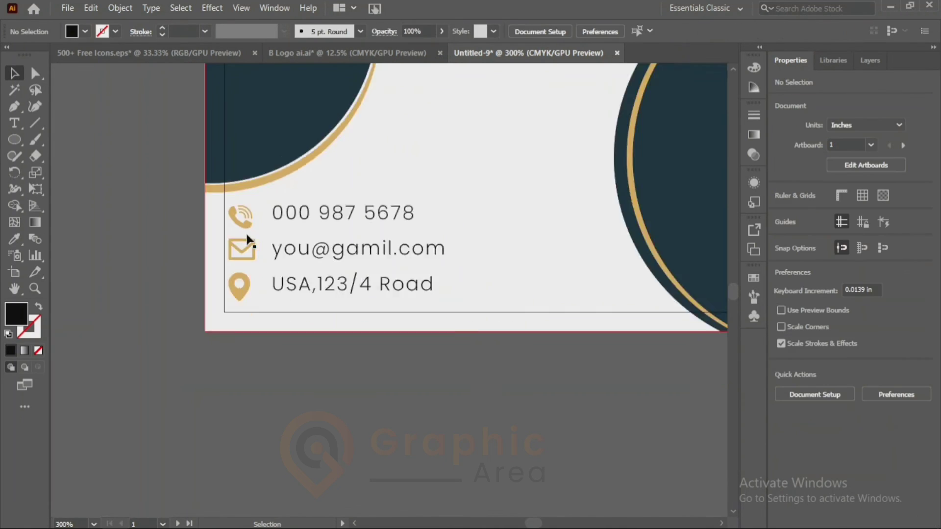
pyautogui.scroll(-5, 325, 209)
# Find a QR code in 500+ Free Icons.eps and drag it into the card document.
pyautogui.scroll(2, 336, 206)
pyautogui.scroll(1, 351, 185)
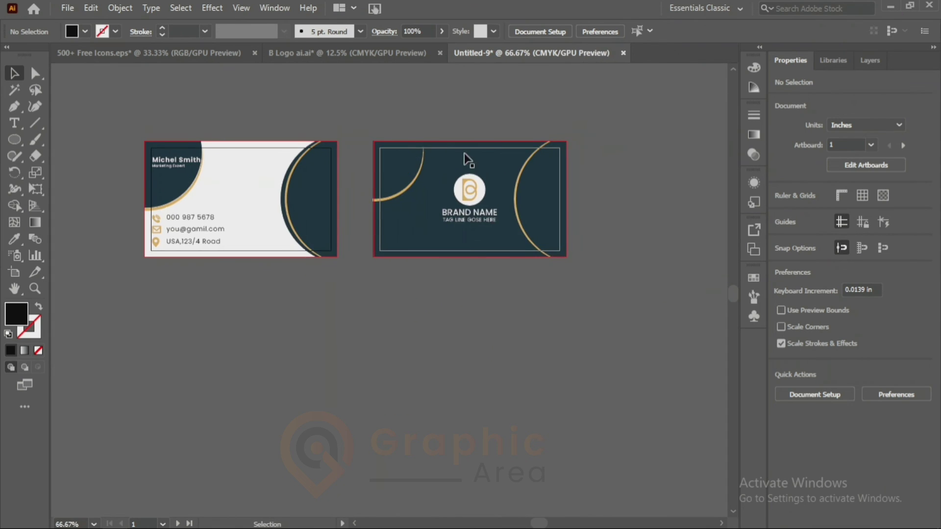
pyautogui.scroll(2, 494, 147)
pyautogui.hscroll(-3, 494, 152)
pyautogui.hscroll(-2, 260, 327)
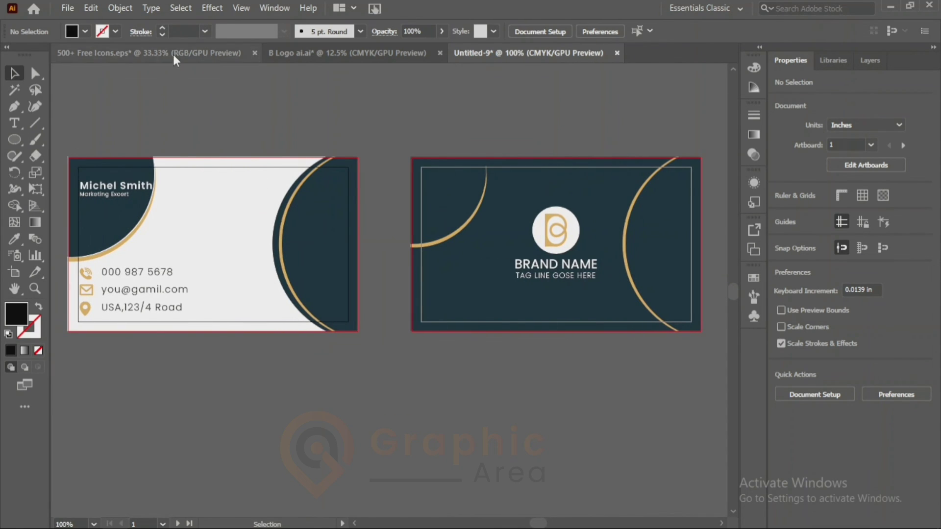
pyautogui.click(148, 52)
pyautogui.scroll(-3, 246, 368)
pyautogui.scroll(-1, 246, 368)
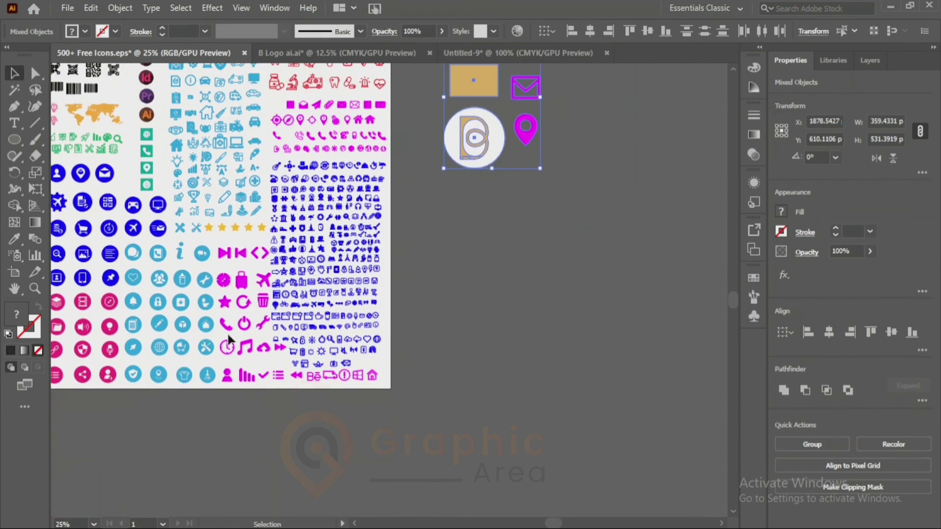
pyautogui.scroll(-1, 246, 367)
pyautogui.scroll(3, 257, 272)
pyautogui.scroll(2, 257, 273)
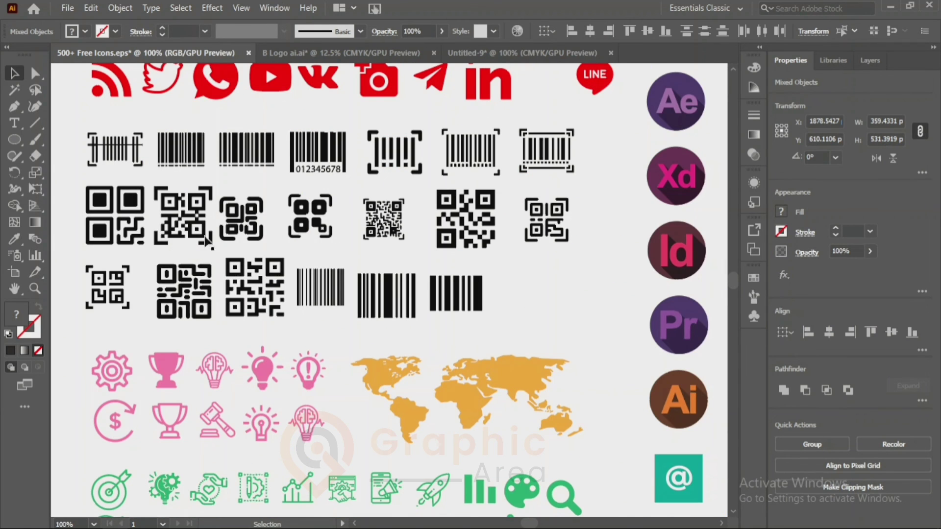
pyautogui.moveTo(206, 237); pyautogui.dragTo(474, 111)
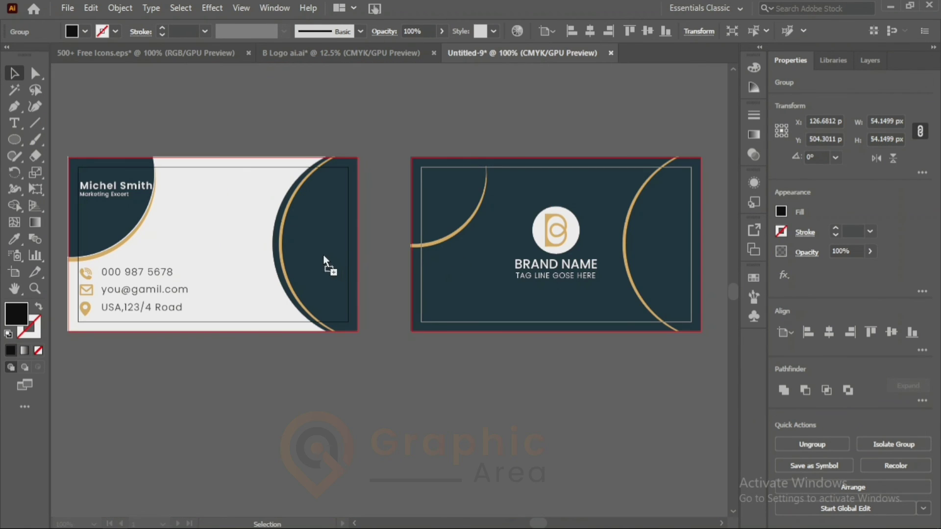
# Drop the QR code on the right navy circle and colour it gold like the icons.
pyautogui.moveTo(323, 257); pyautogui.dragTo(324, 257)
pyautogui.press('i')
pyautogui.click(95, 254)
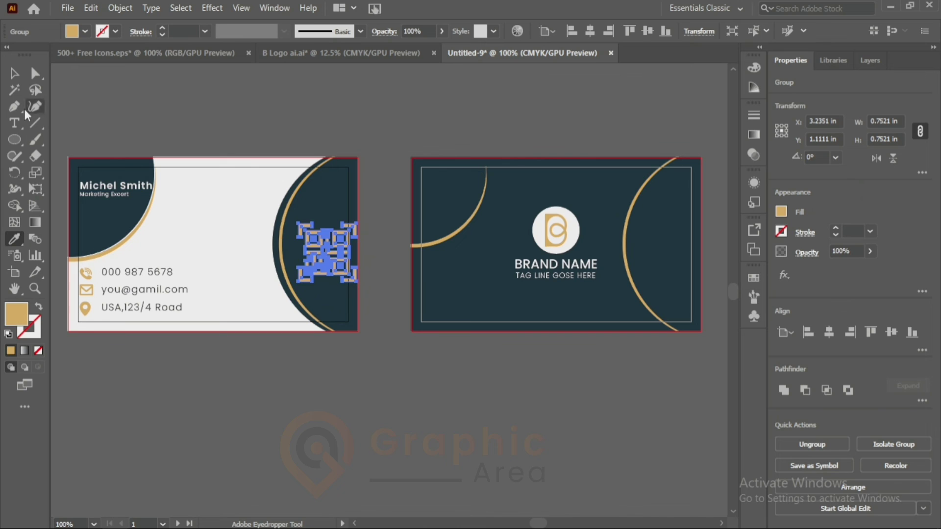
pyautogui.press('v')
pyautogui.scroll(2, 307, 297)
pyautogui.scroll(2, 307, 297)
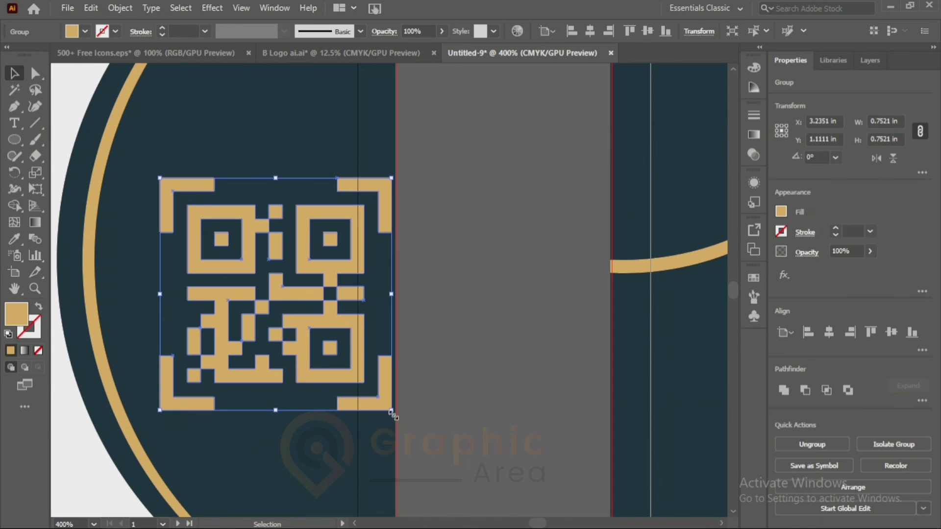
# Shrink the QR code to fit inside the circle, then view both cards.
pyautogui.moveTo(391, 414); pyautogui.dragTo(378, 397)
pyautogui.moveTo(305, 323); pyautogui.dragTo(256, 299)
pyautogui.click(831, 333)
pyautogui.hotkey('ctrl', 'z')
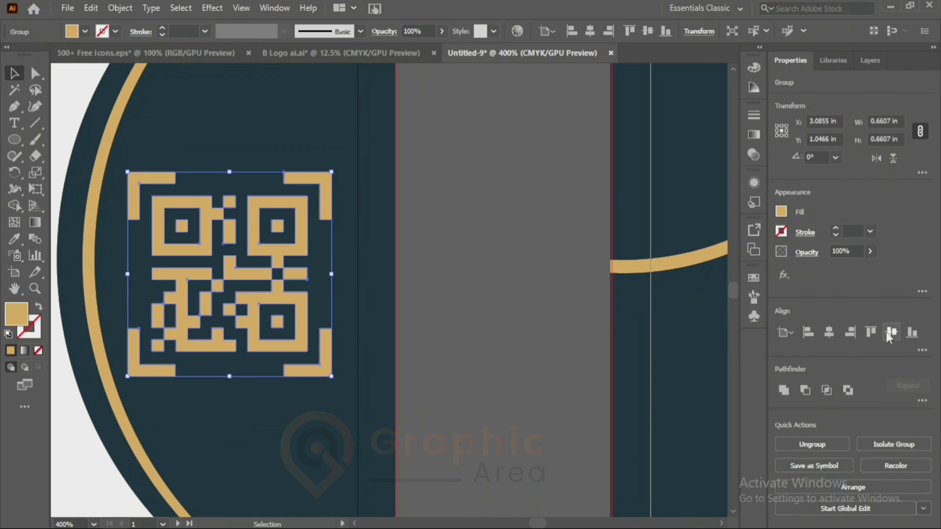
pyautogui.click(513, 277)
pyautogui.scroll(-3, 332, 297)
pyautogui.hotkey('ctrl', '1')
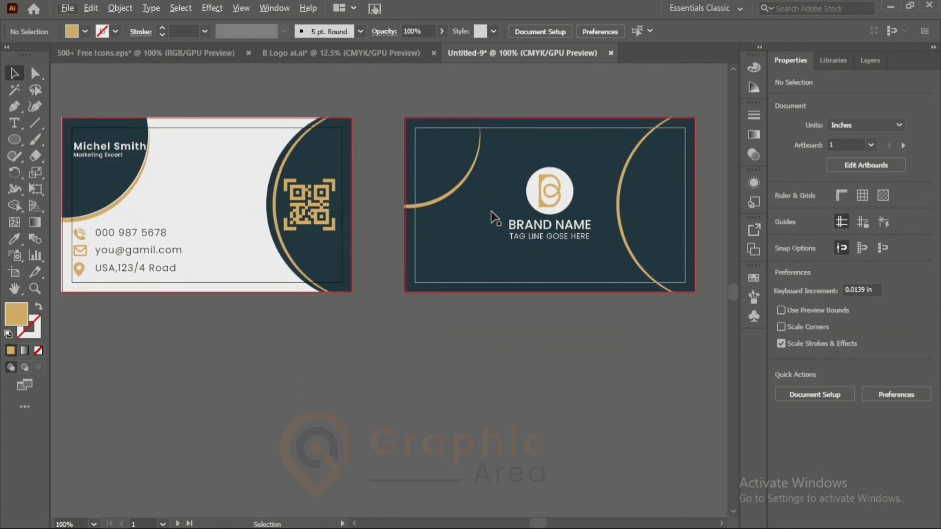
pyautogui.scroll(1, 492, 215)
pyautogui.hscroll(1, 475, 166)
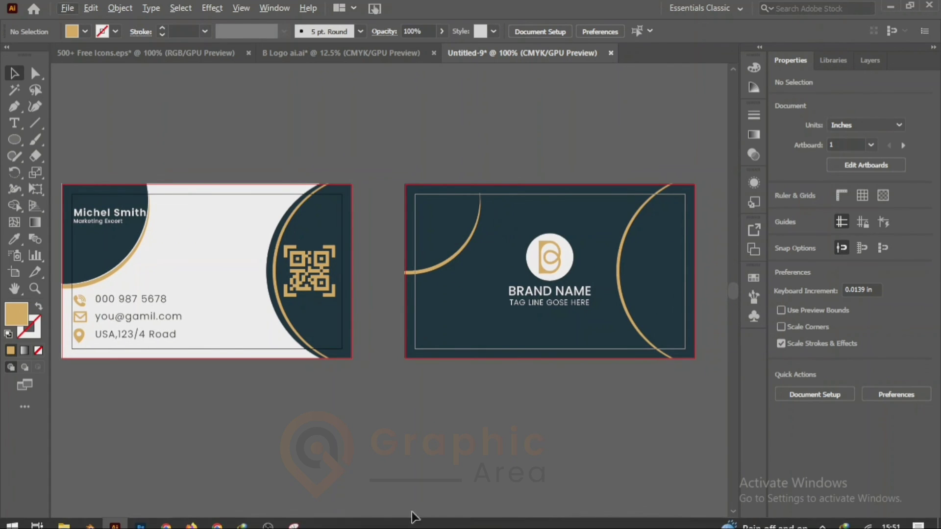
pyautogui.hotkey('alt', 'Tab')
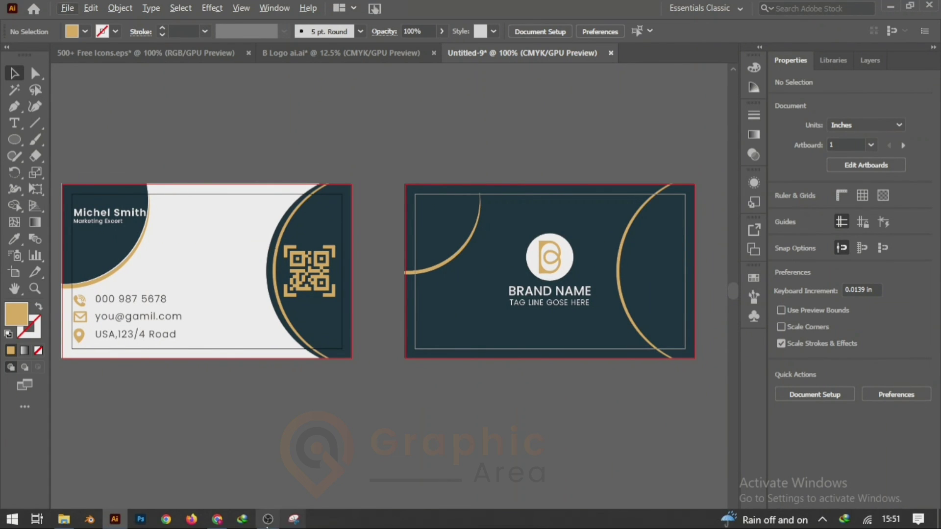